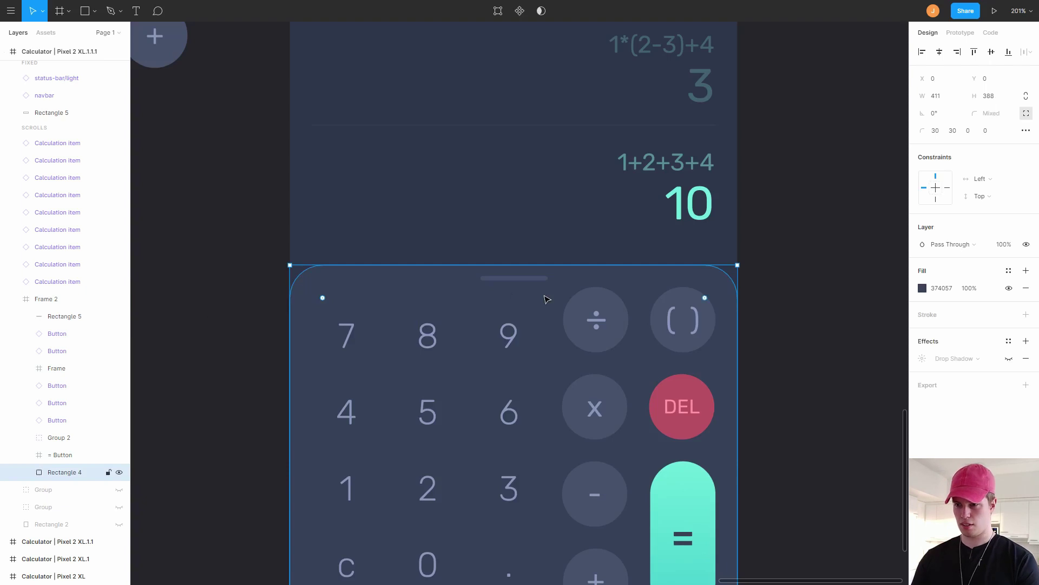
- Raise the keypad handle bar and the keypad background panel by 20 px with Shift+Up
click(532, 278)
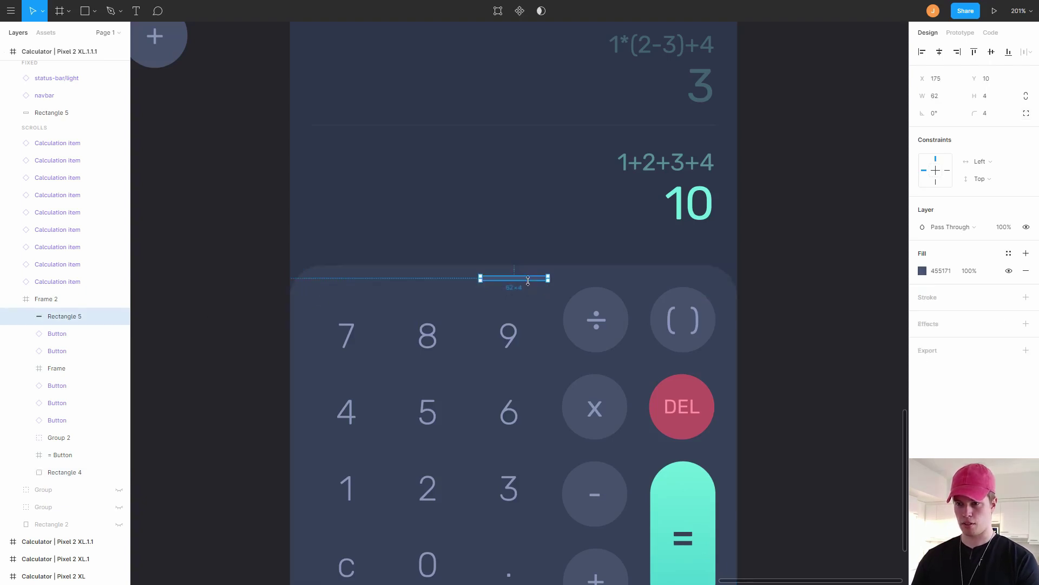
key(shift+Up)
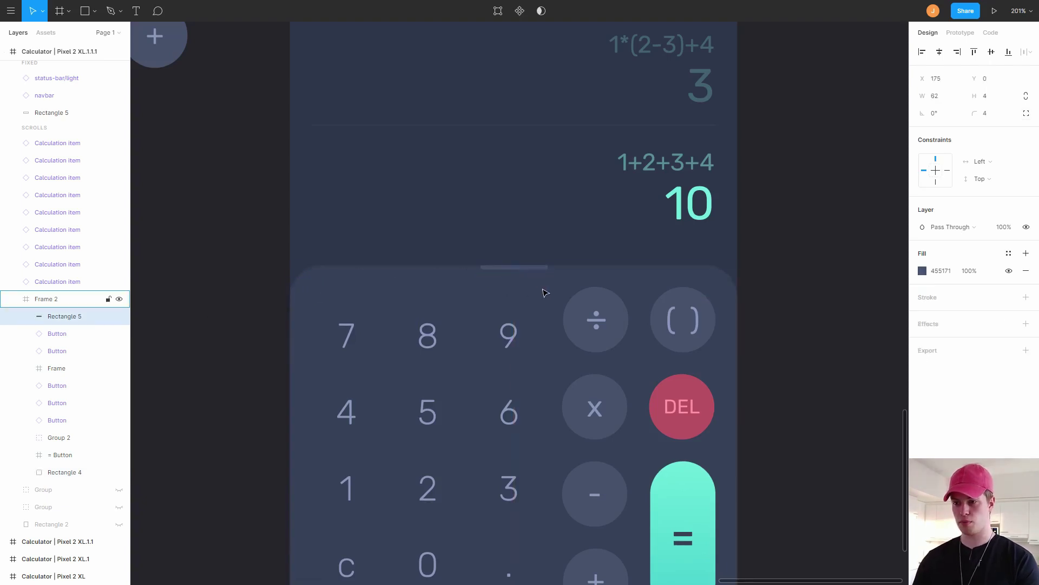
double_click(545, 296)
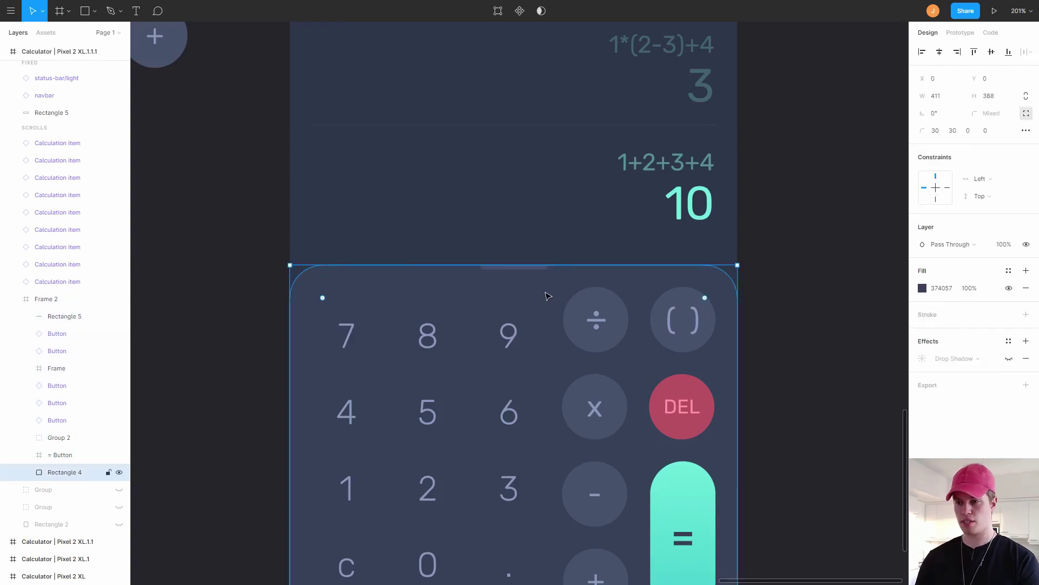
key(shift+Up)
key(shift+Up)
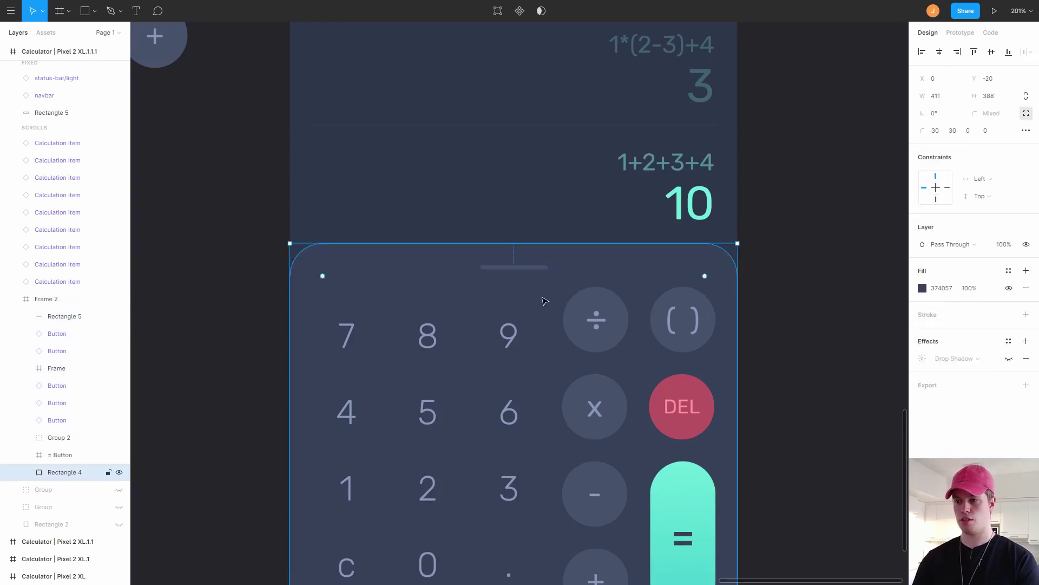
scroll(544, 281, down, 2)
scroll(537, 253, down, 3)
scroll(547, 324, down, 2)
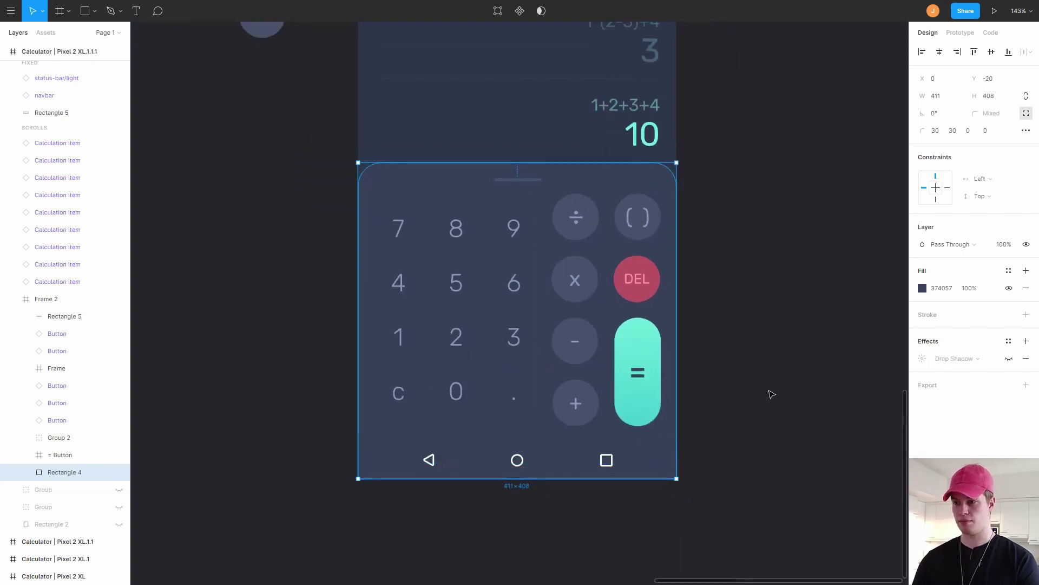
click(765, 293)
scroll(752, 279, up, 1)
scroll(752, 279, right, 1)
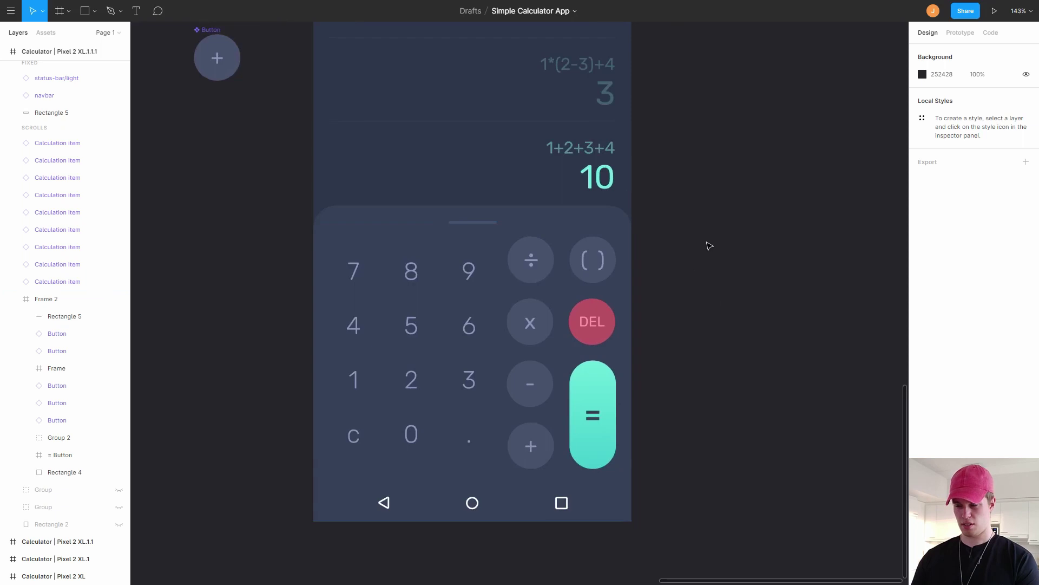
scroll(709, 247, down, 3)
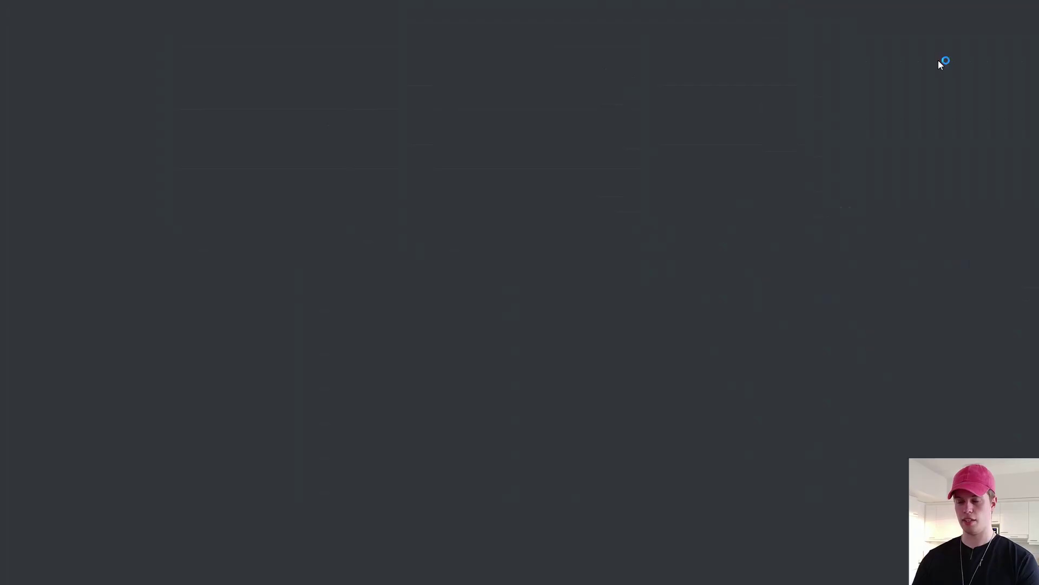
click(994, 11)
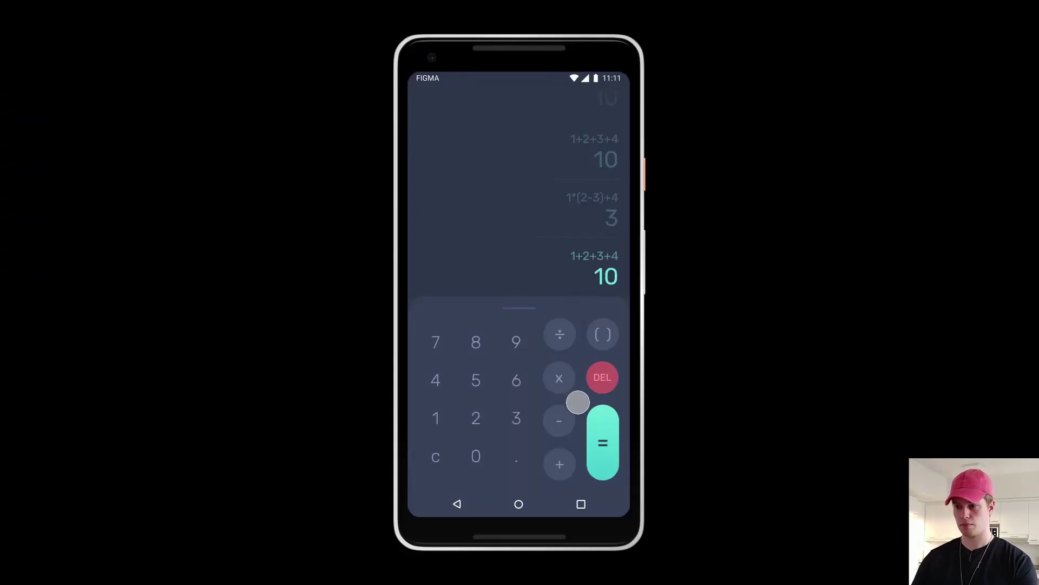
drag(517, 324, 557, 301)
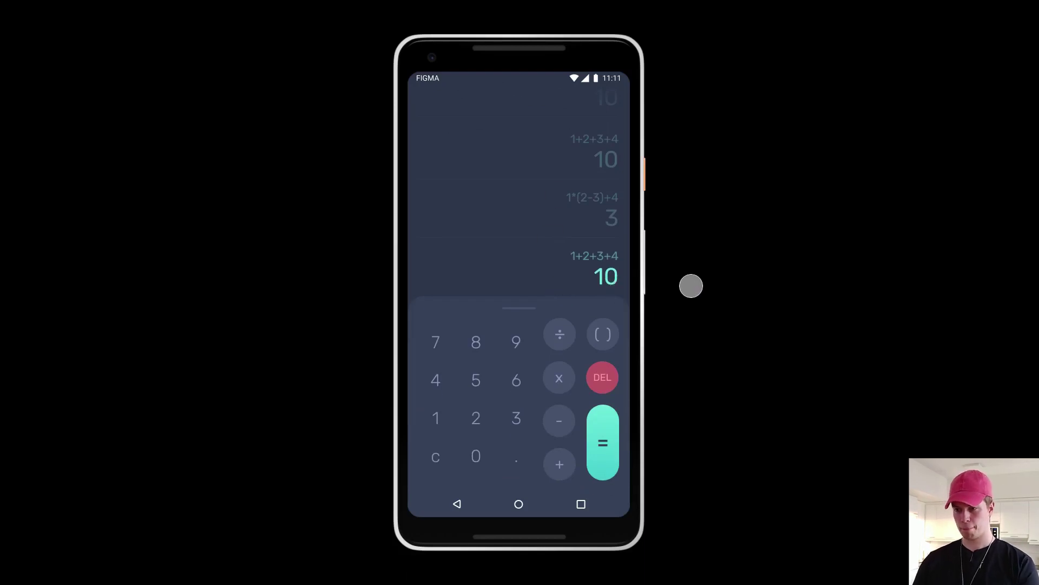
key(ctrl+shift+Tab)
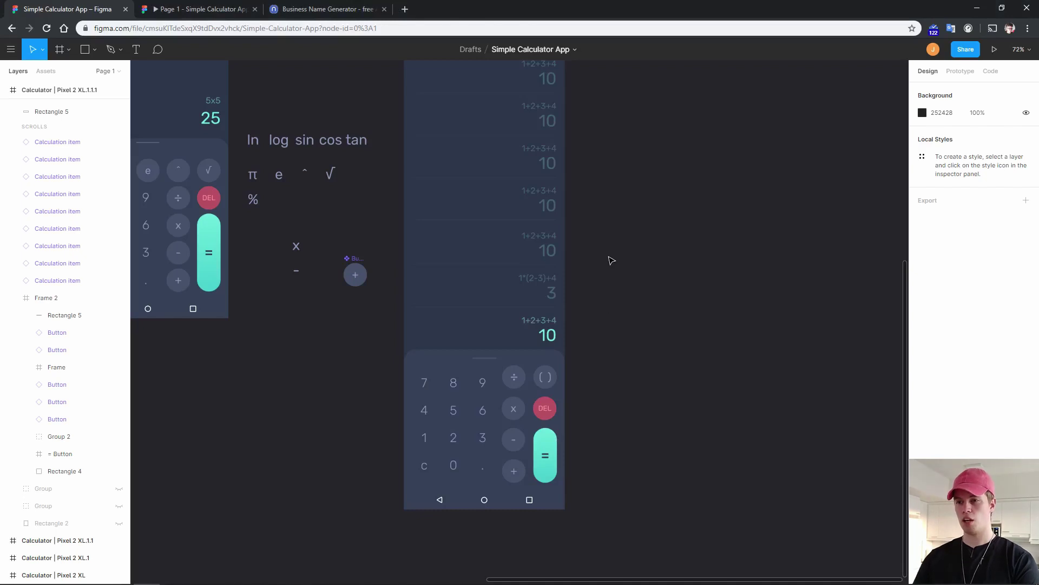
- Switch to the Namelix Business Name Generator page
click(317, 13)
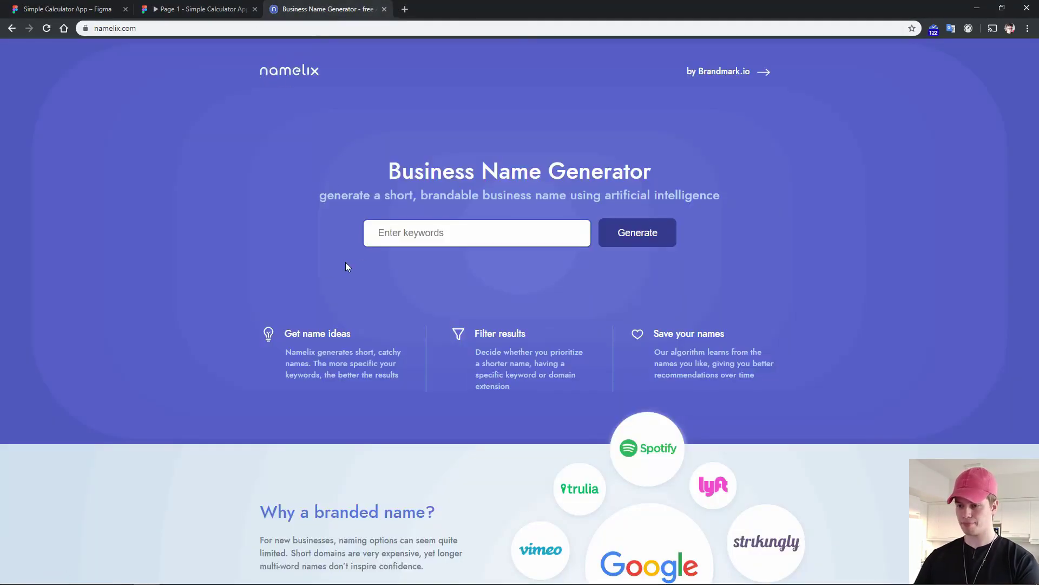
scroll(278, 269, down, 4)
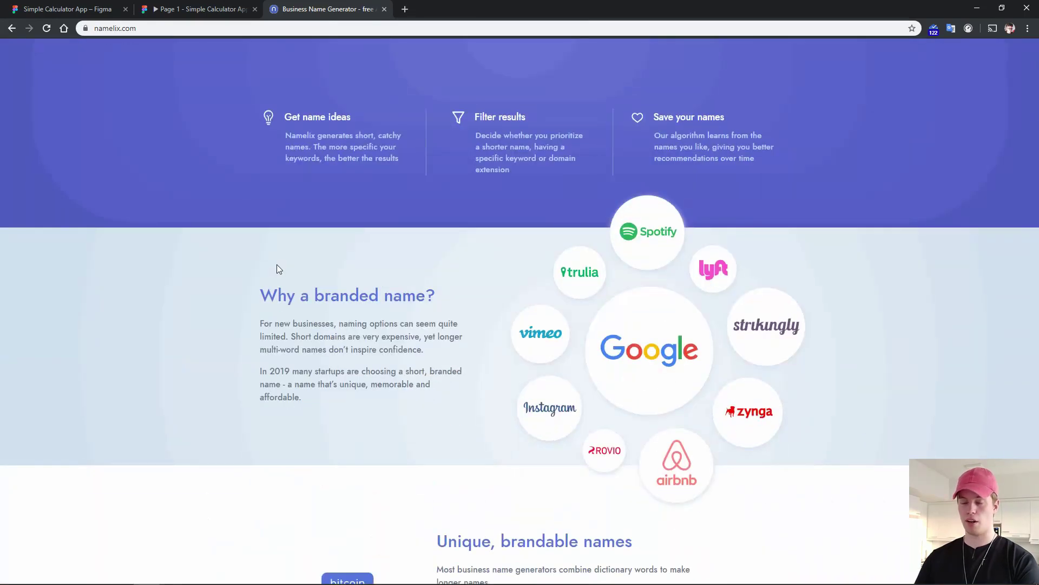
scroll(271, 275, up, 4)
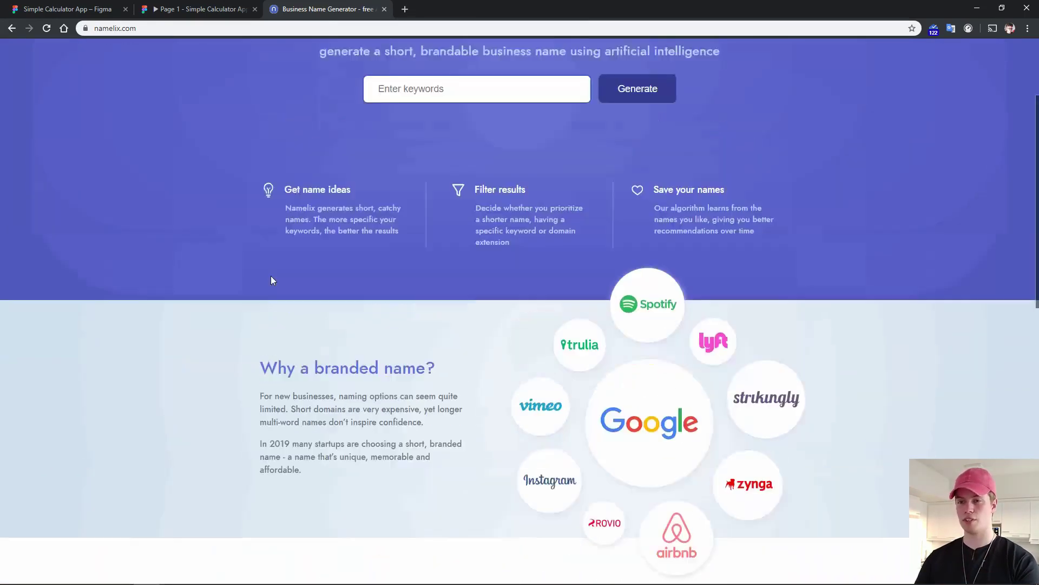
- Enter the keywords calculator, math, equation, plus, minus and submit them
click(396, 238)
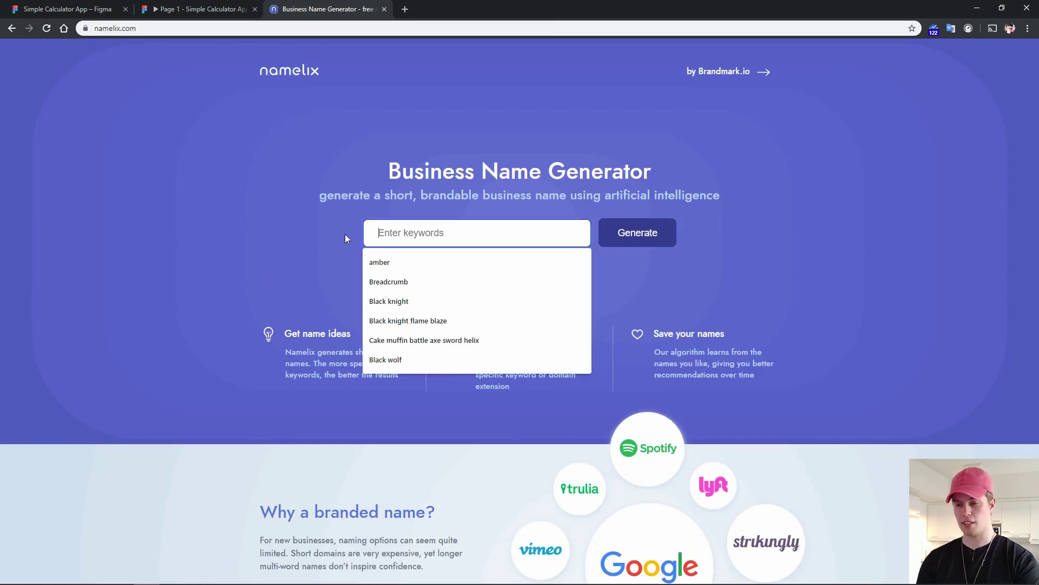
text(cal)
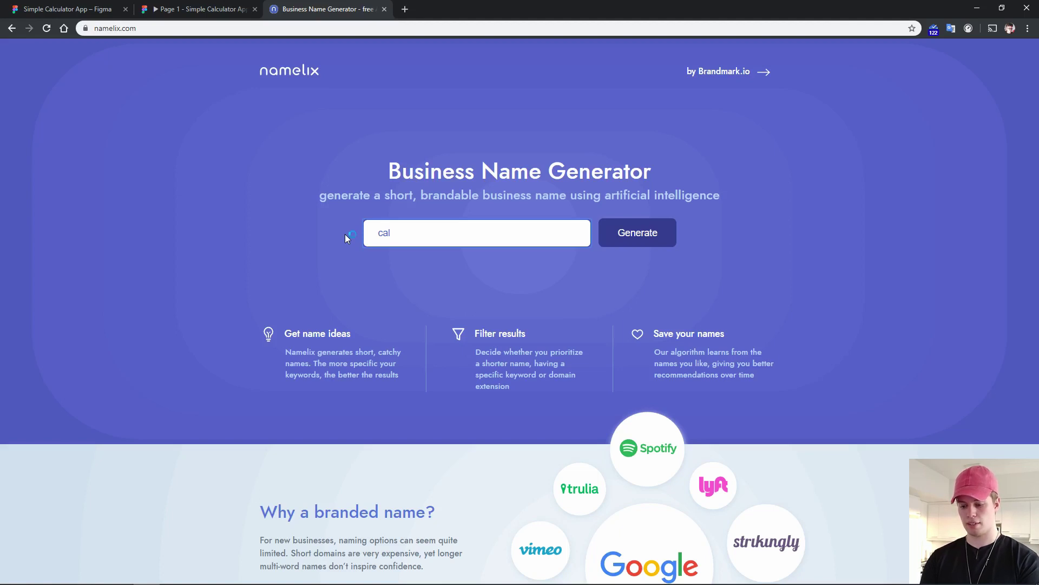
text(culaotr)
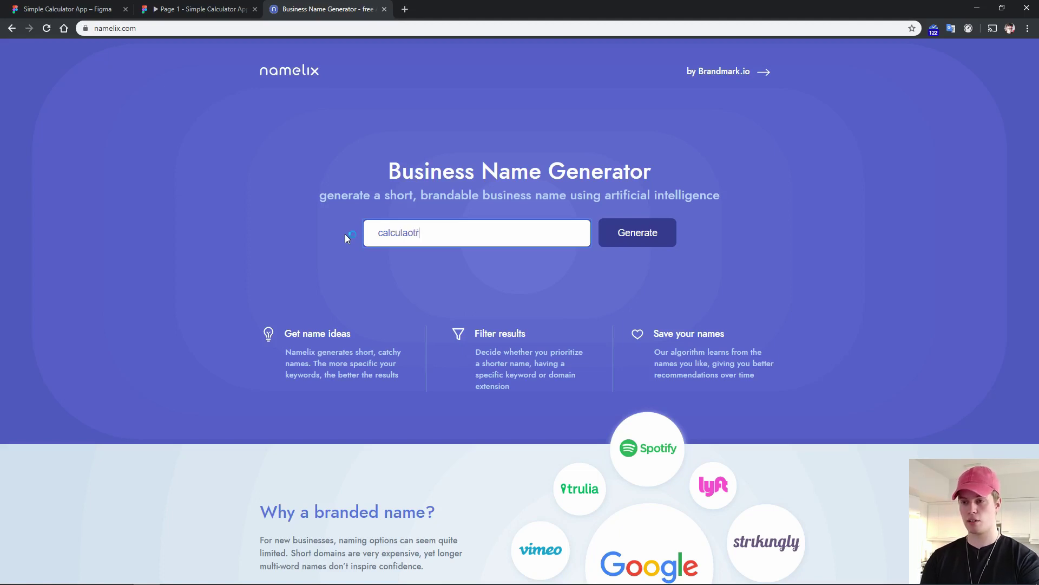
key(BackSpace)
key(BackSpace)
key(BackSpace)
text(tor)
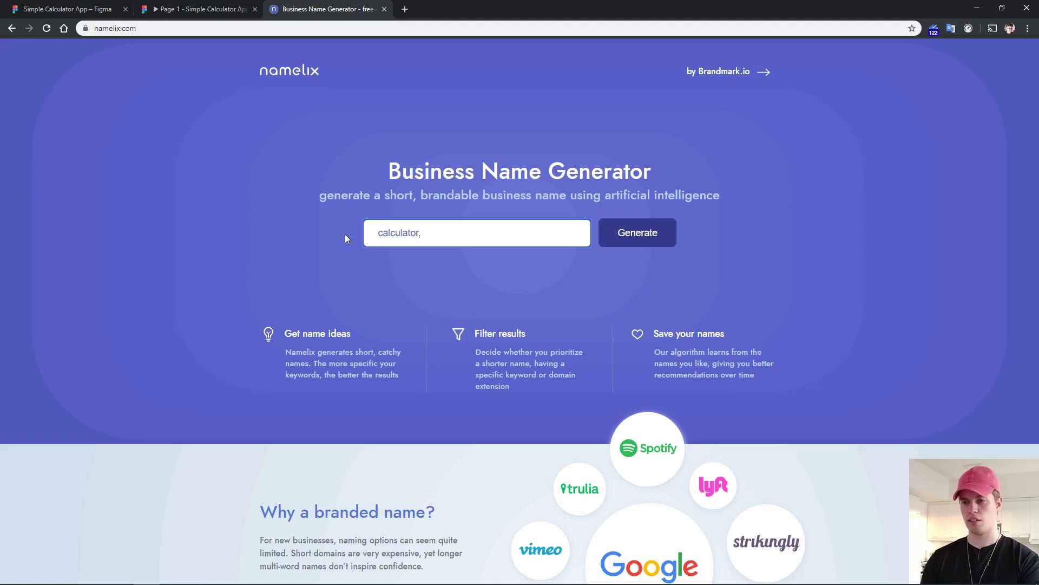
text(, math)
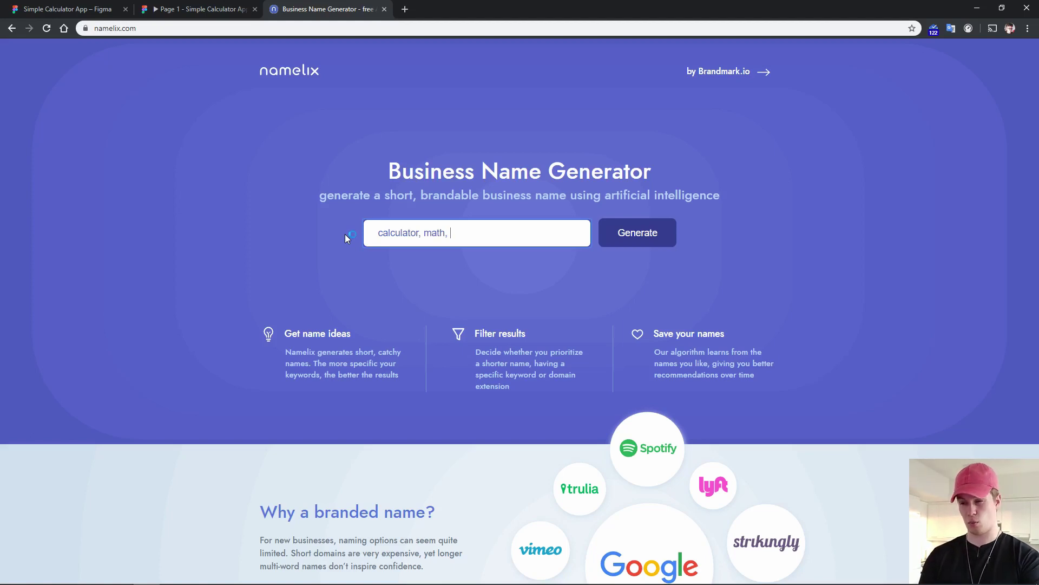
text(, )
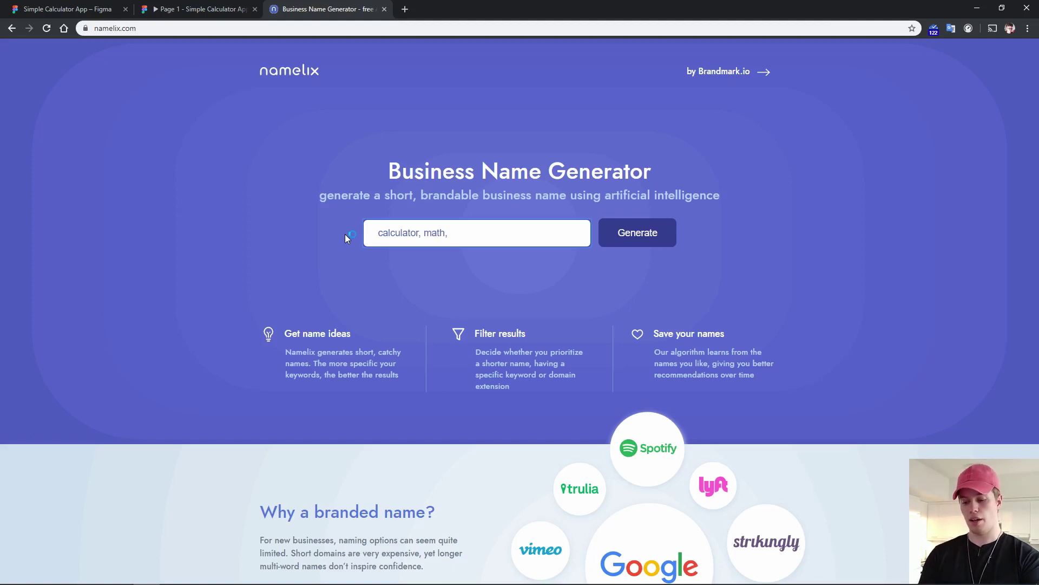
text(equation, )
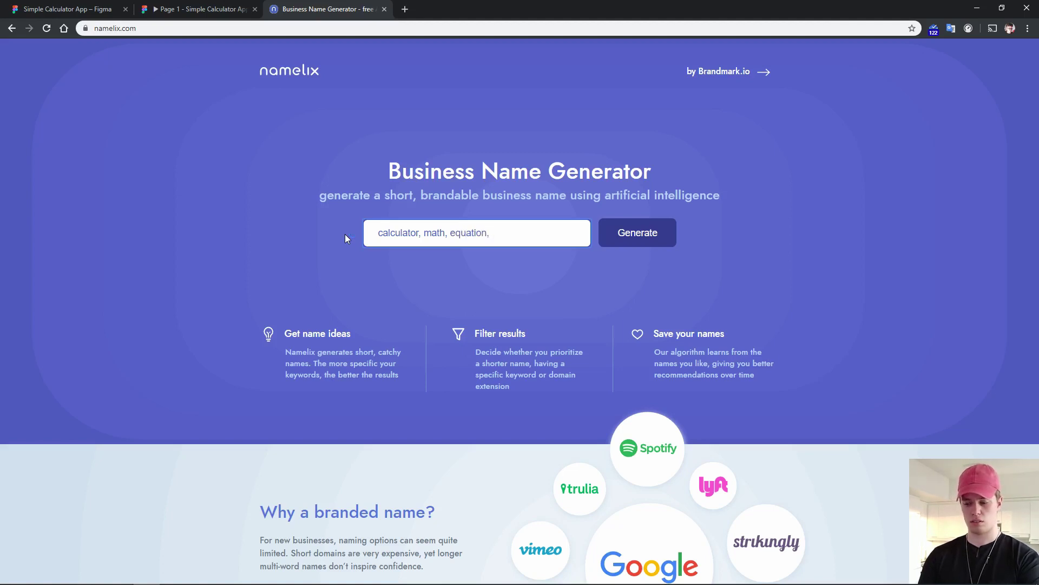
text(plus, minus)
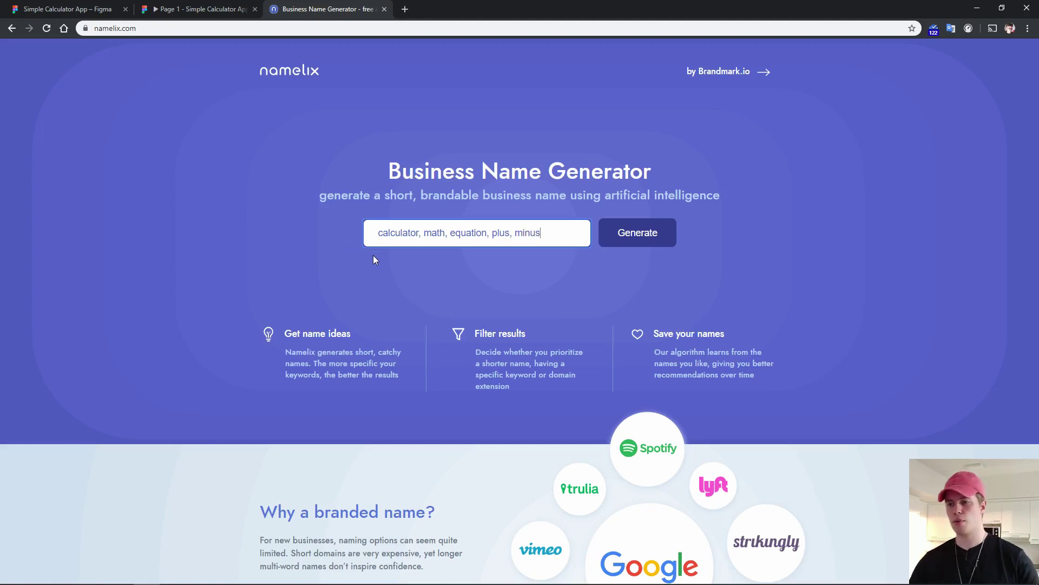
click(622, 239)
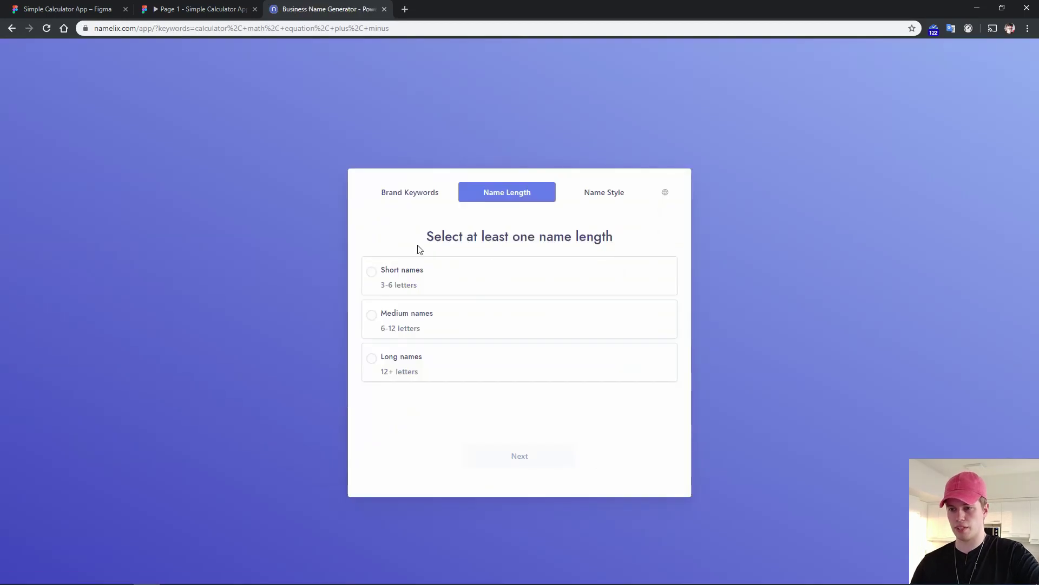
- Choose Short and Medium name lengths and the Brandable names style, then generate ideas
click(401, 316)
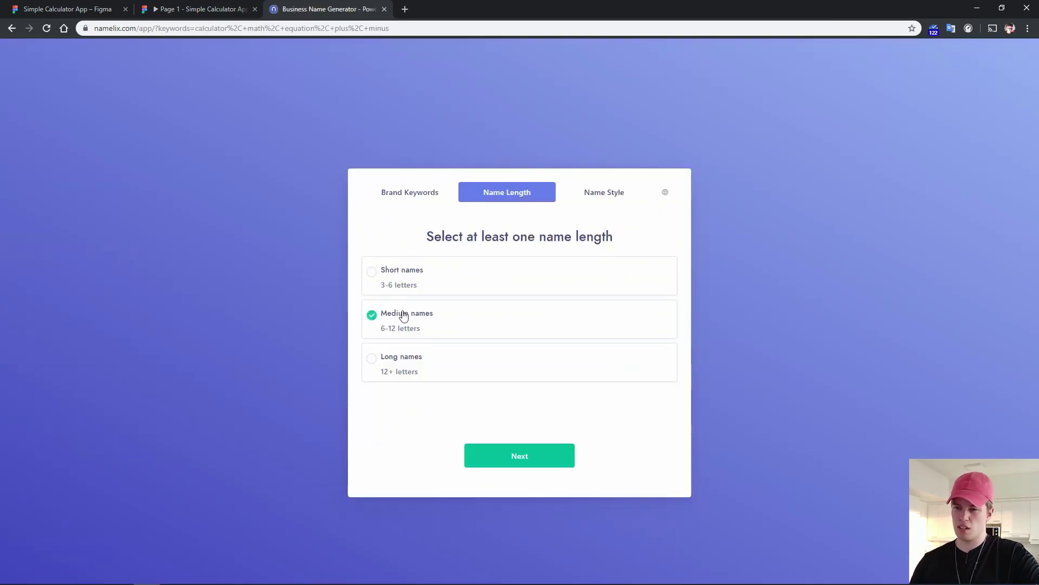
click(402, 275)
click(408, 196)
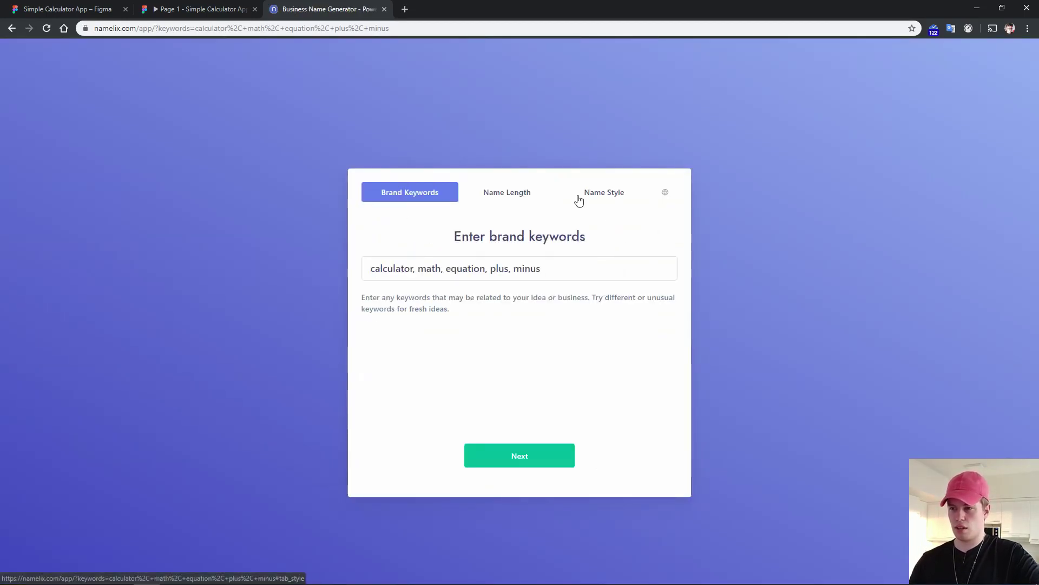
click(583, 198)
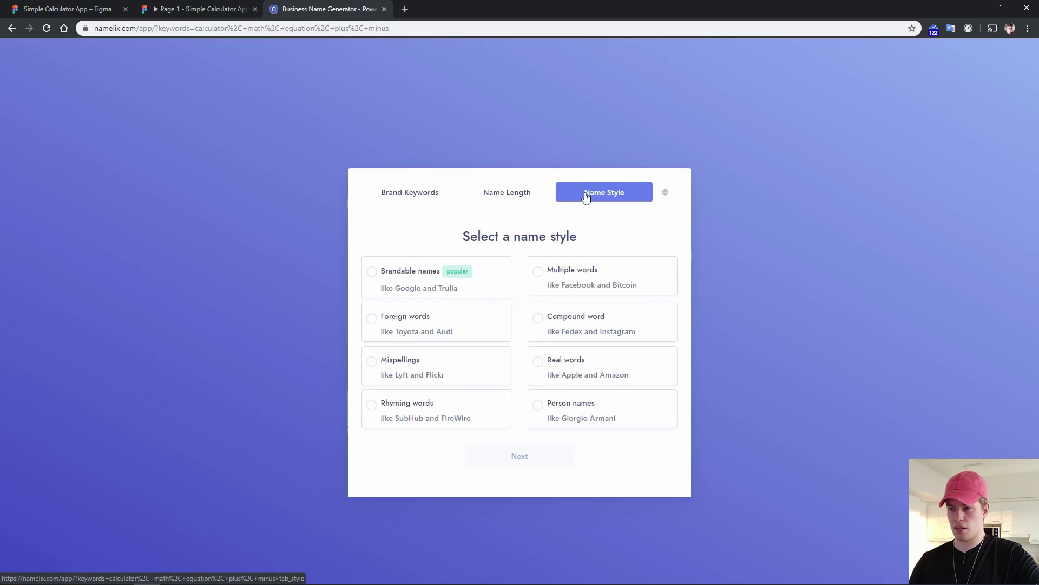
click(383, 282)
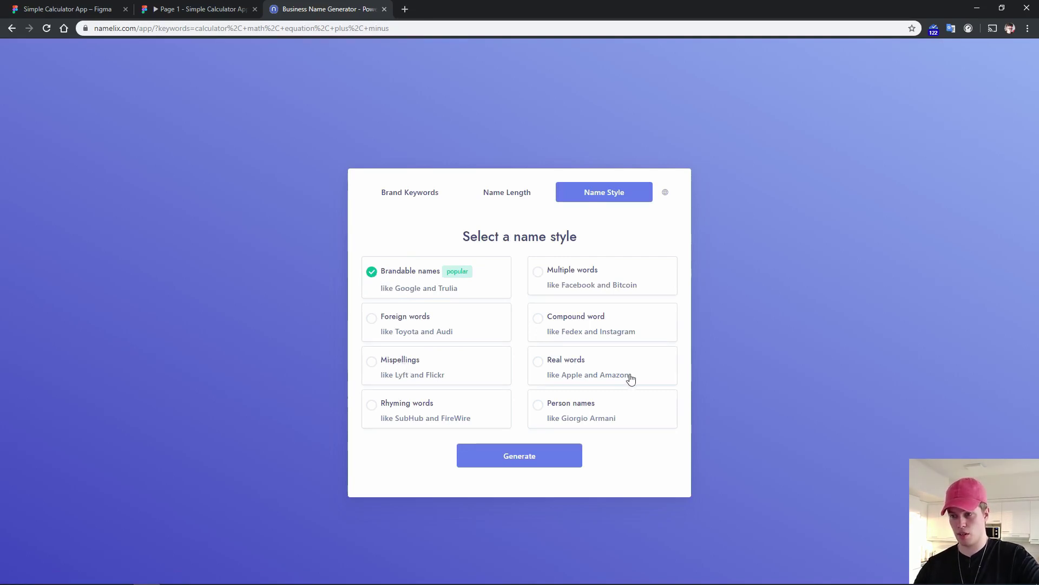
click(500, 464)
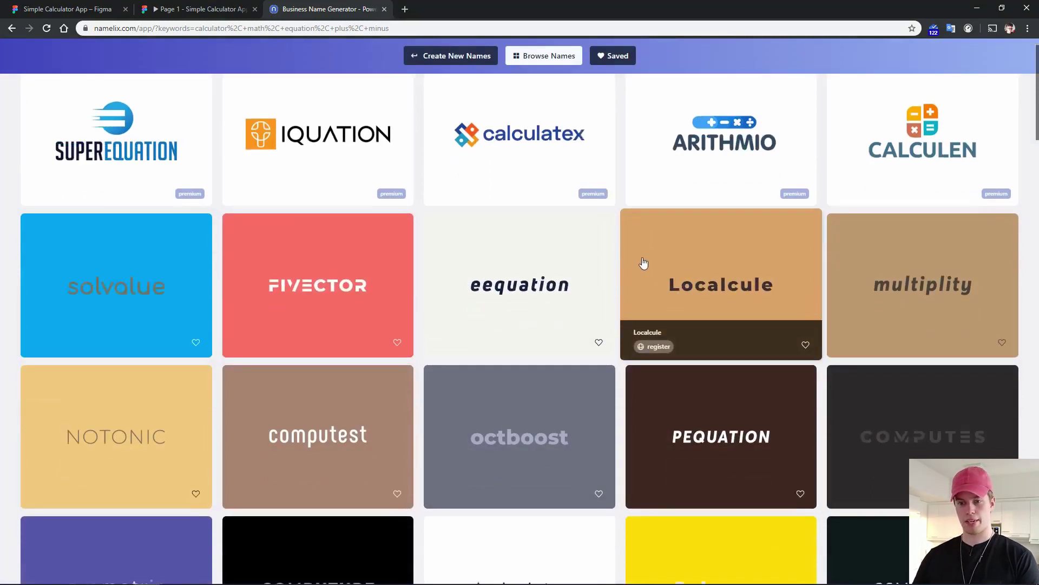
- Scroll through the generated calculator names, then return to the Figma design file
scroll(644, 263, down, 4)
scroll(642, 262, down, 3)
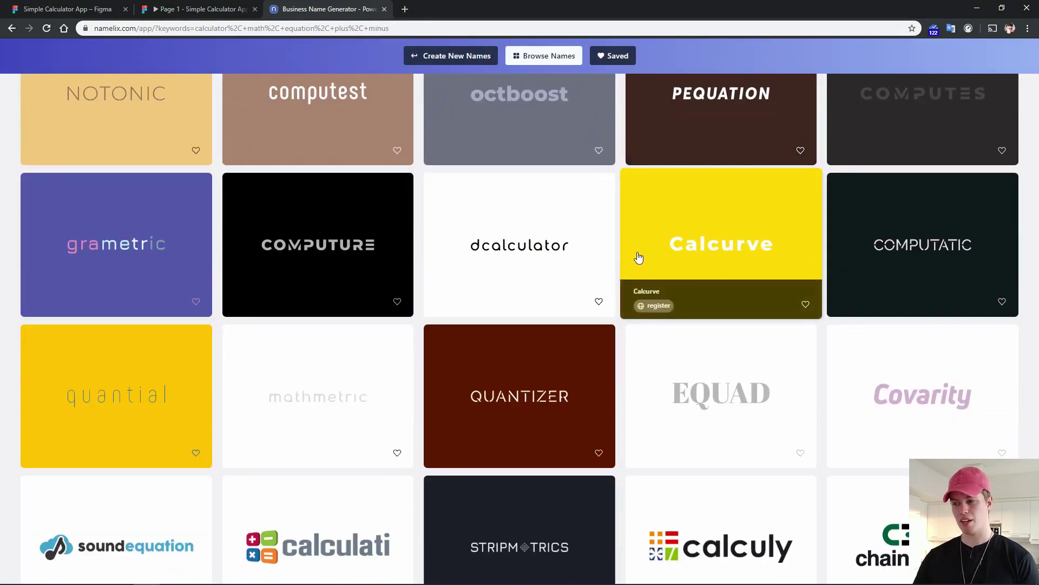
scroll(633, 259, down, 2)
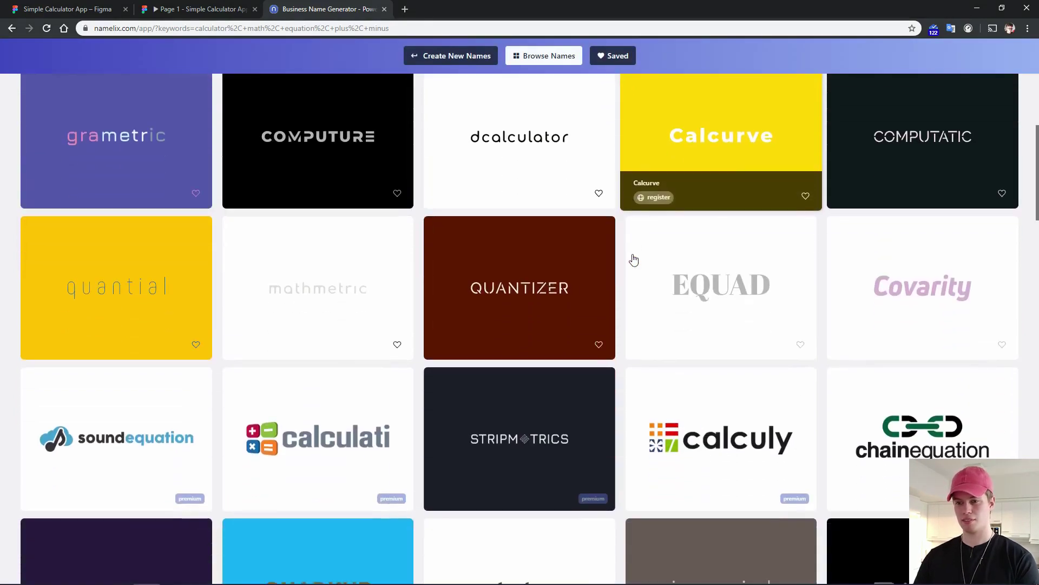
scroll(625, 260, down, 2)
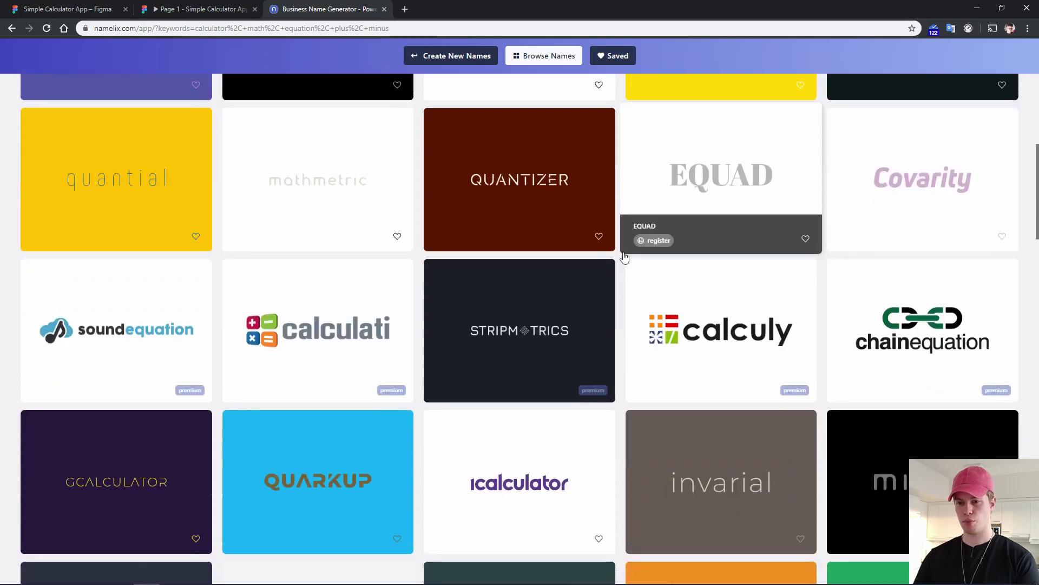
scroll(624, 257, down, 3)
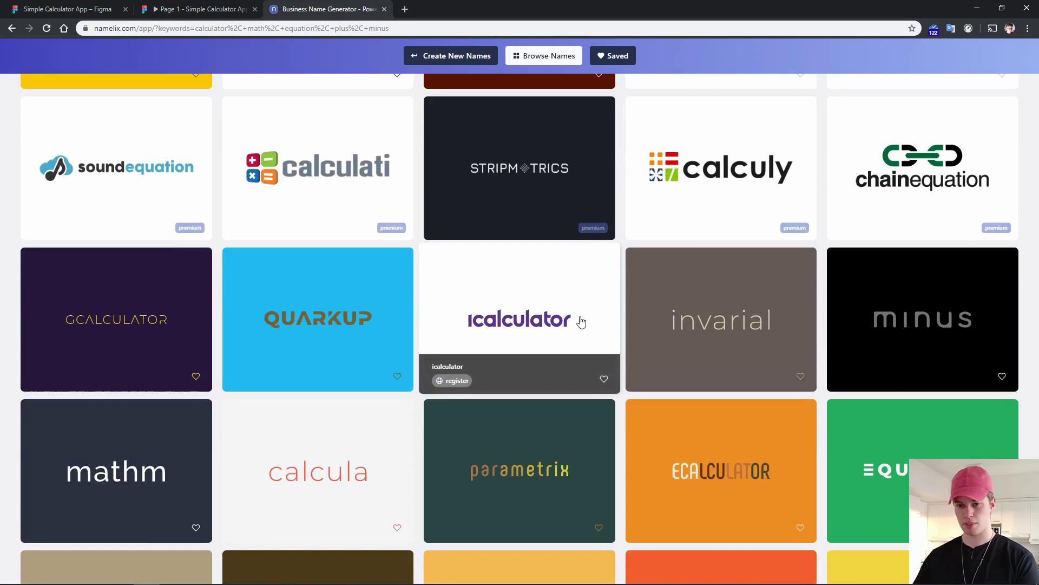
scroll(581, 321, down, 2)
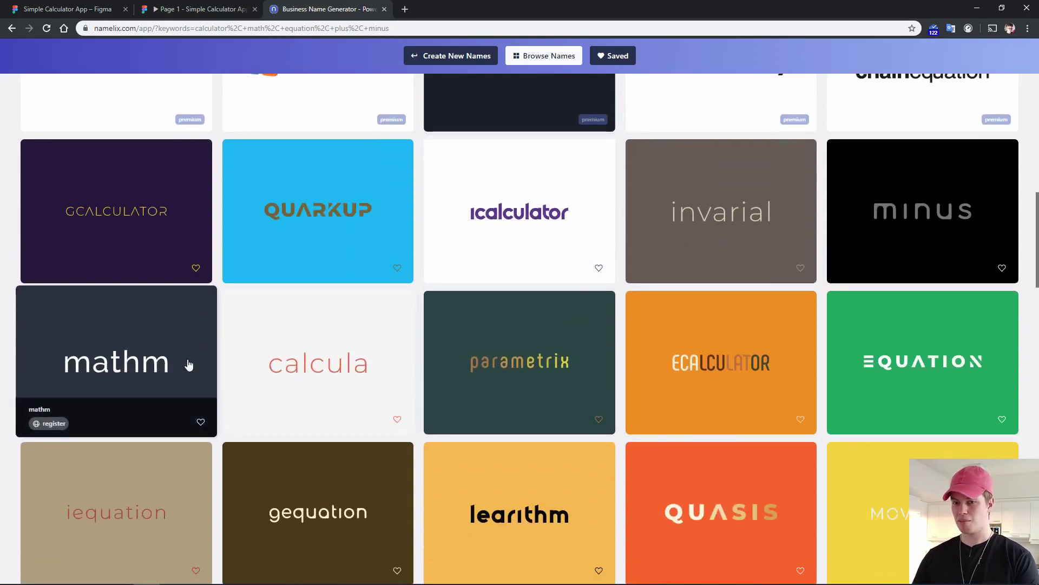
scroll(574, 355, down, 3)
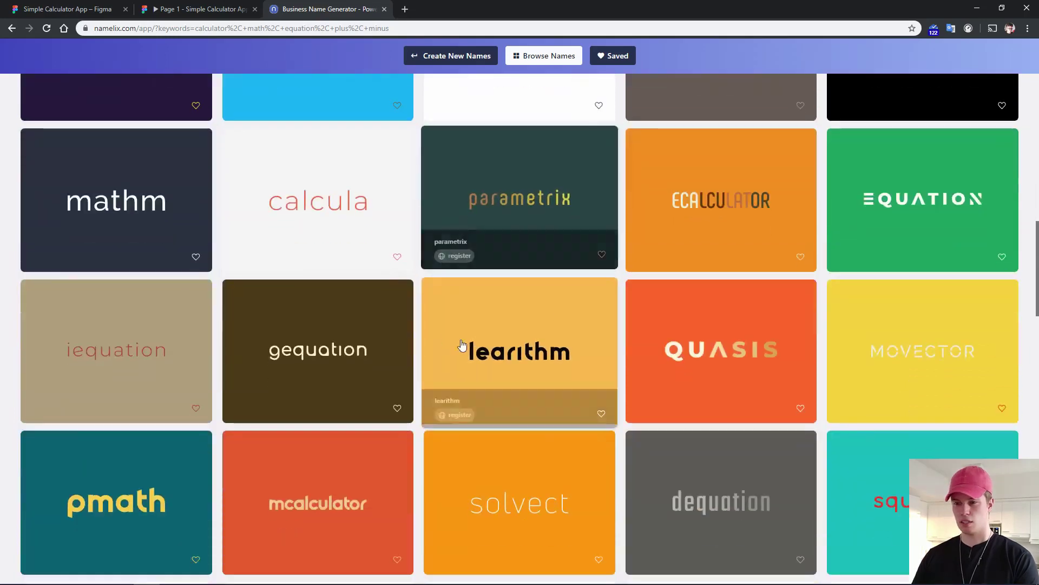
scroll(428, 331, down, 1)
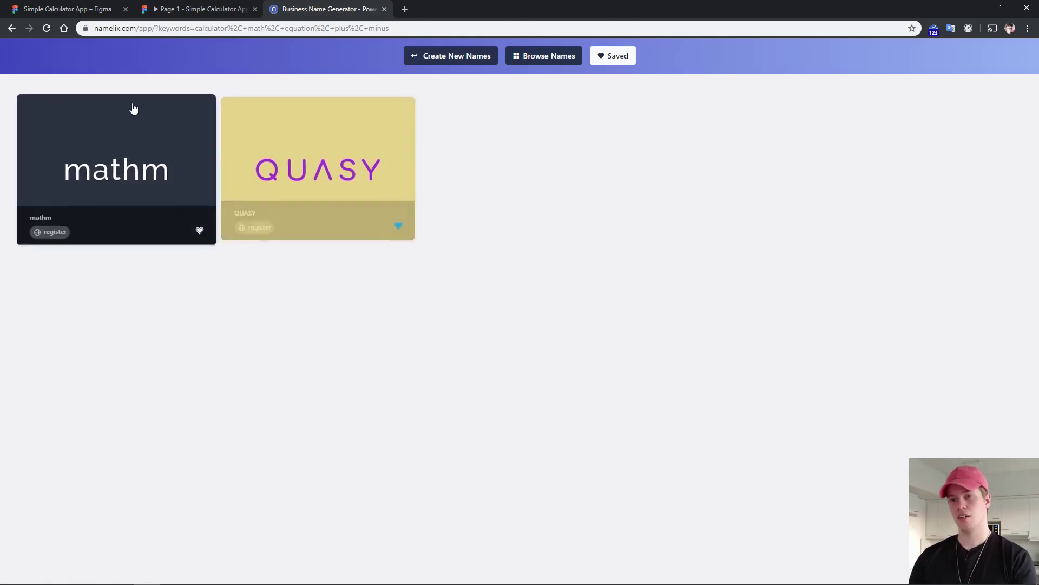
click(81, 9)
- Inspect the 'eval.' and 'eval app' text layers individually and together
click(547, 266)
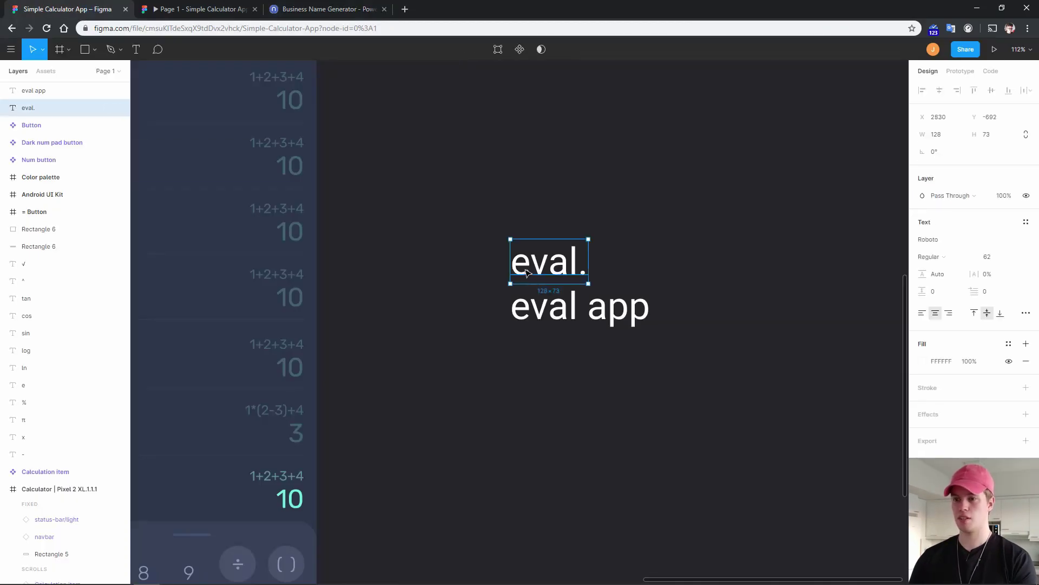
click(547, 303)
click(553, 269)
drag(482, 218, 561, 292)
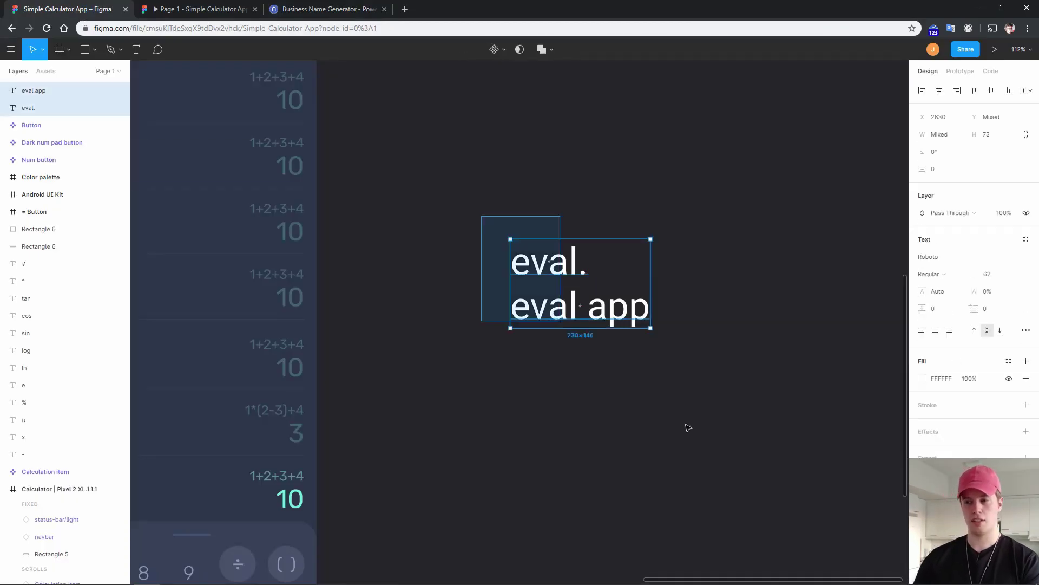
click(677, 346)
click(552, 281)
scroll(599, 285, up, 5)
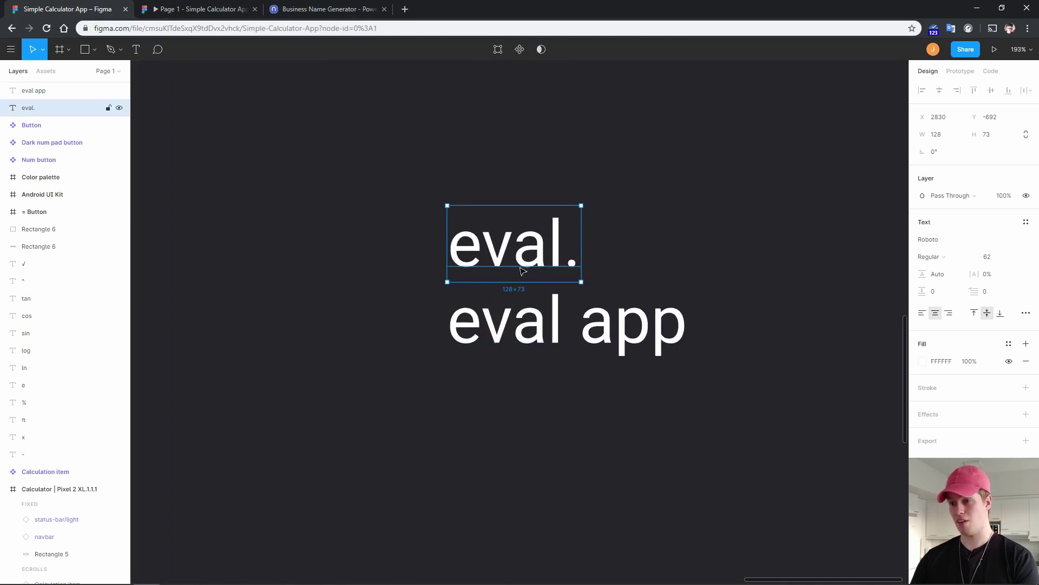
click(541, 325)
click(525, 268)
click(638, 231)
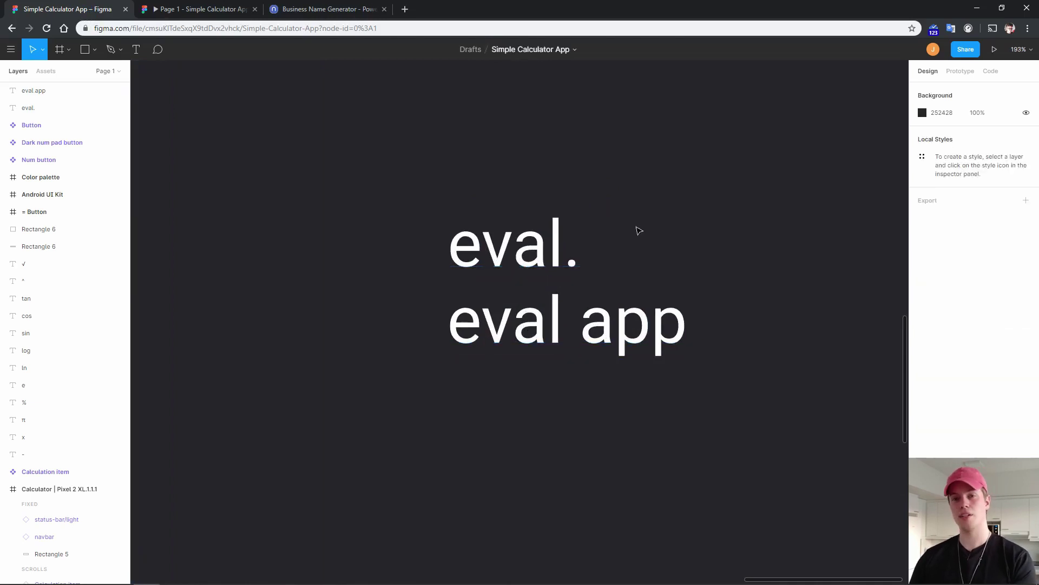
scroll(638, 230, down, 6)
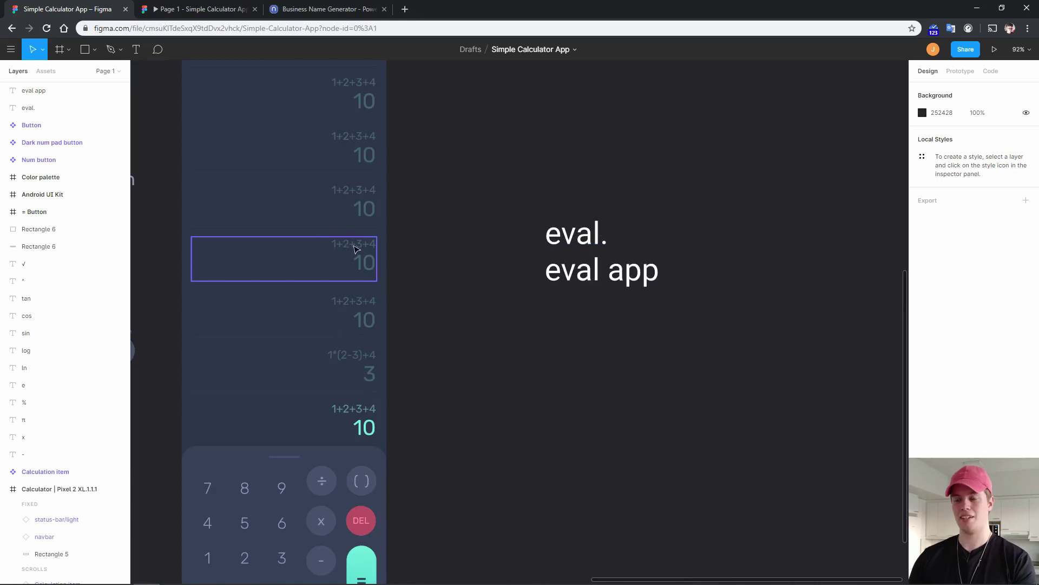
scroll(568, 281, up, 3)
- Nudge the 'eval app' text slightly right and lower to sit under 'eval.'
click(590, 279)
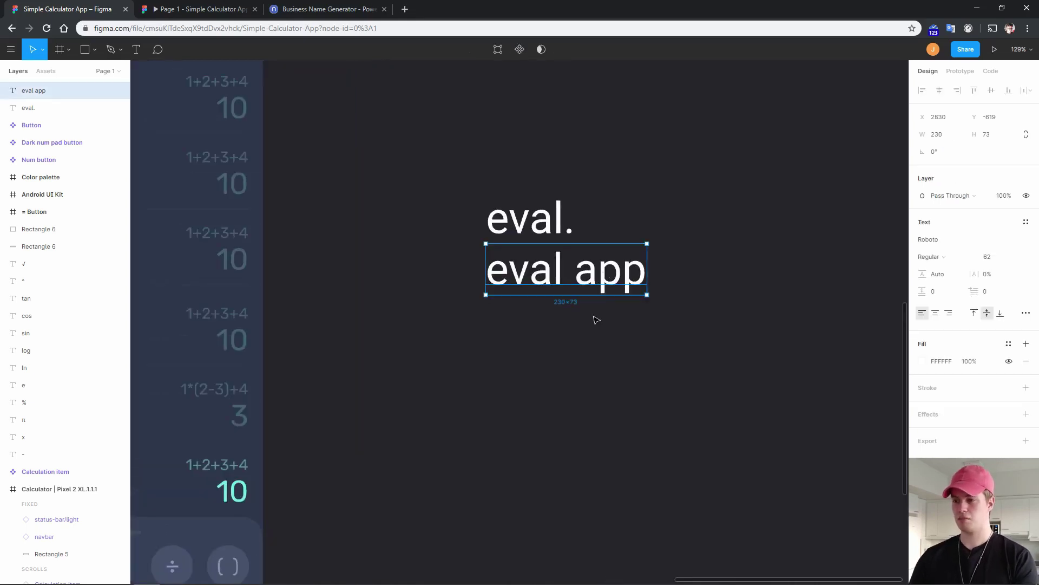
double_click(605, 281)
double_click(586, 275)
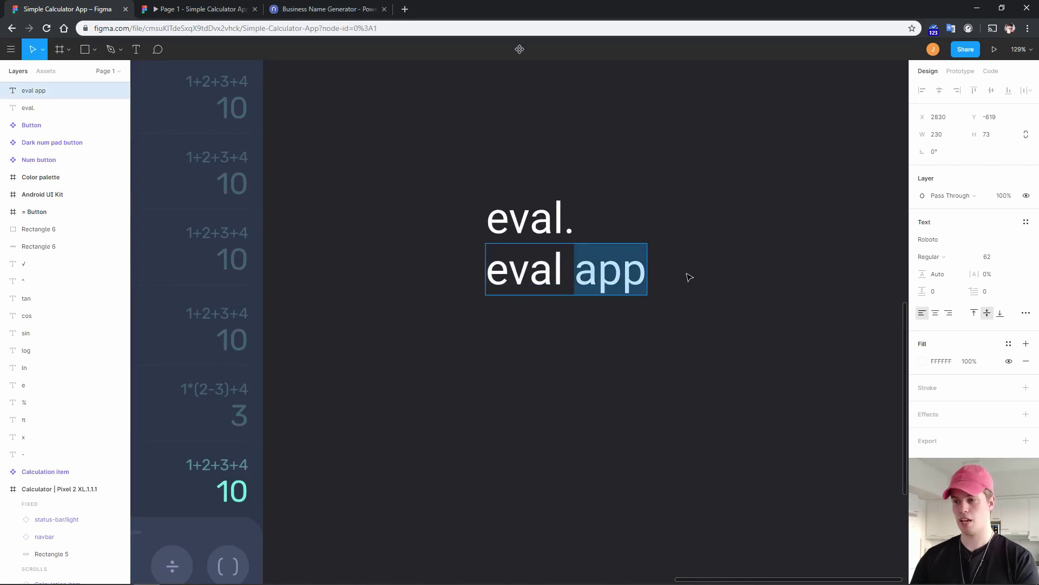
key(Escape)
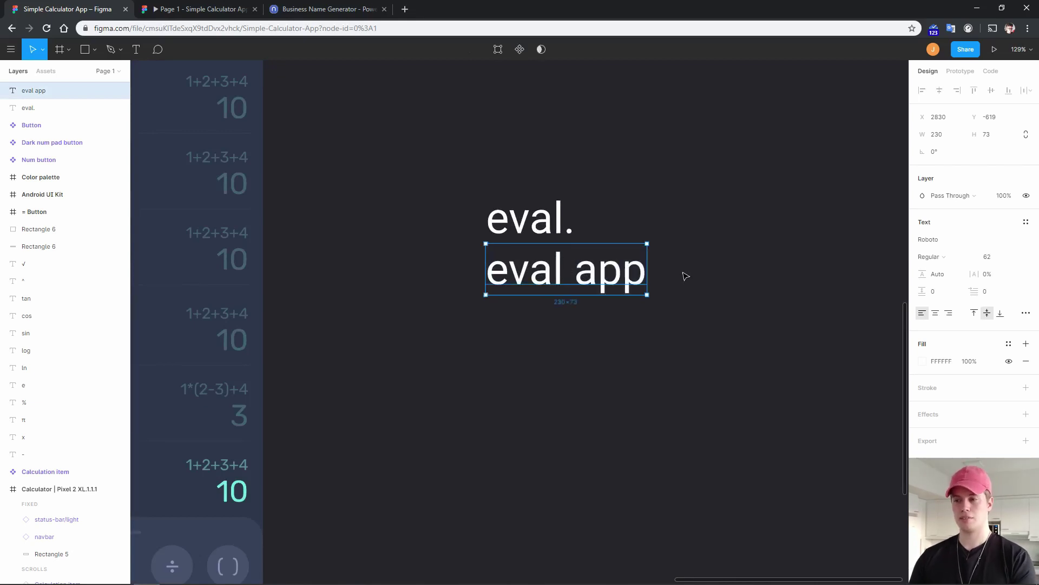
mouse_move(542, 286)
mouse_down()
mouse_move(534, 318)
mouse_move(571, 278)
mouse_move(554, 285)
mouse_up()
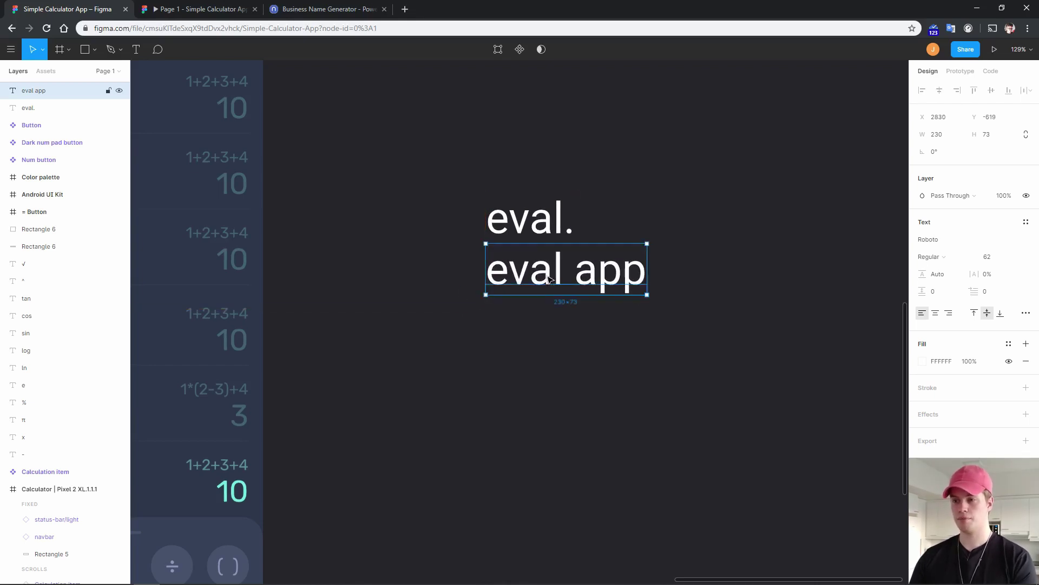
- Draw a new square frame below the logo text
click(533, 228)
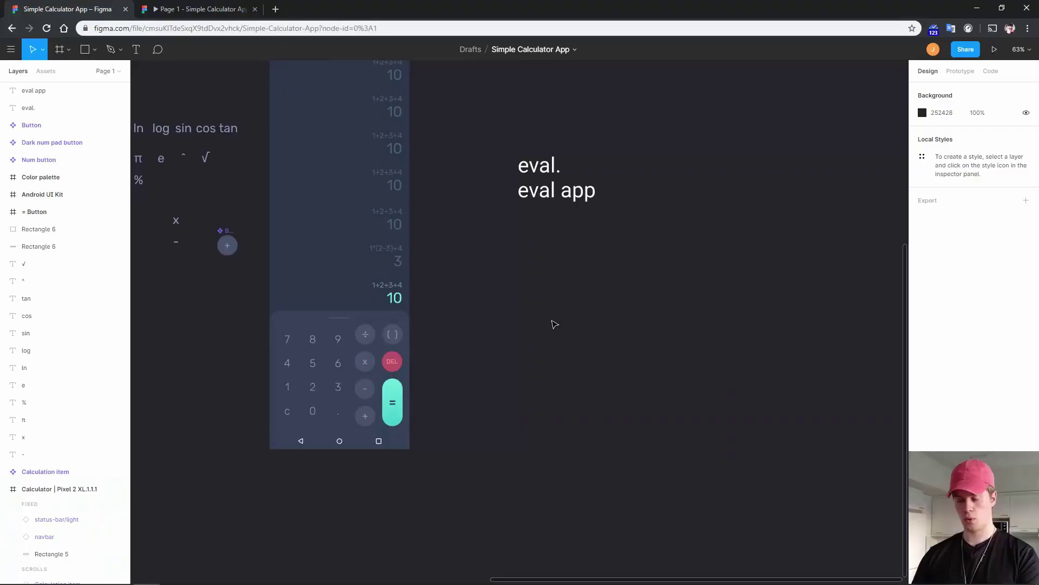
key(f)
drag(547, 306, 715, 435)
- Make the frame 512×512 and line it up with the calculator's bottom edge
drag(615, 376, 546, 334)
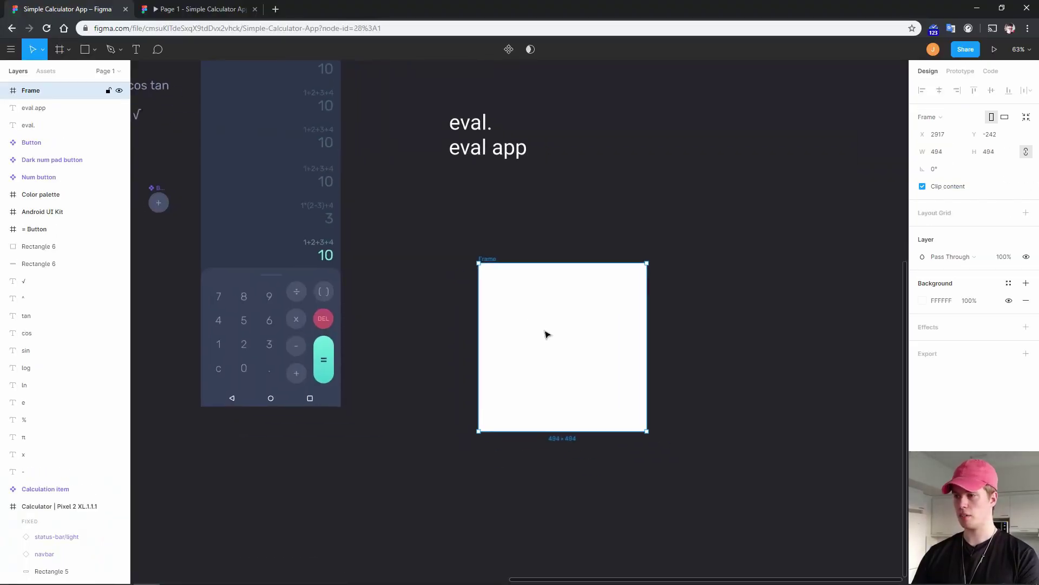
click(945, 156)
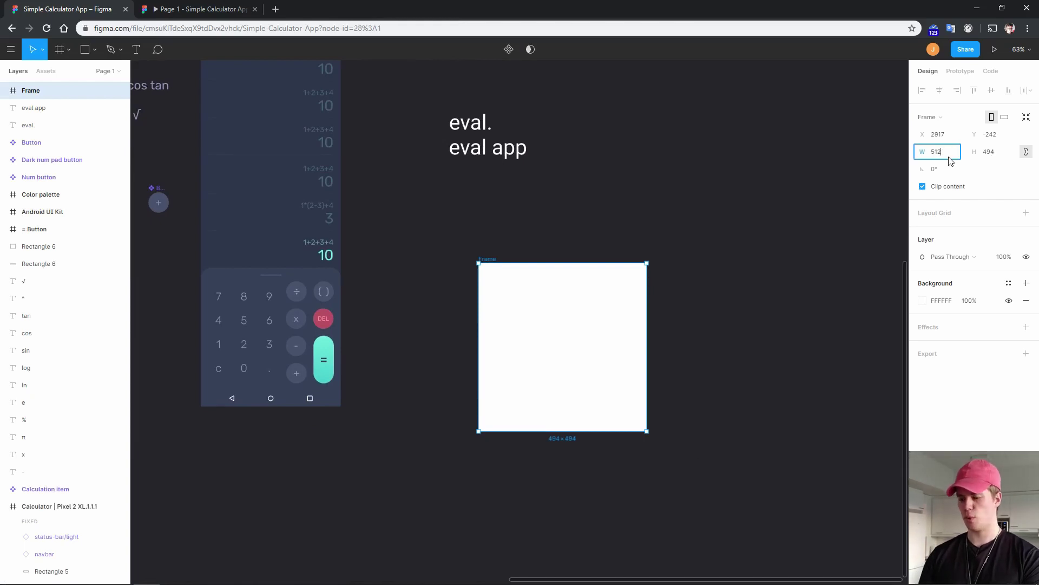
key(Return)
drag(555, 309, 573, 262)
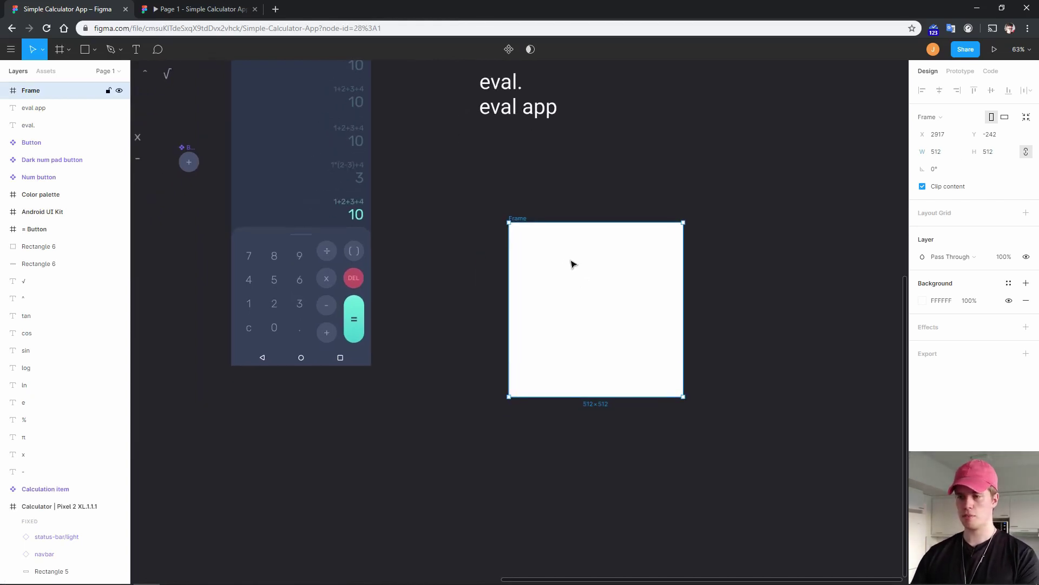
scroll(569, 263, up, 1)
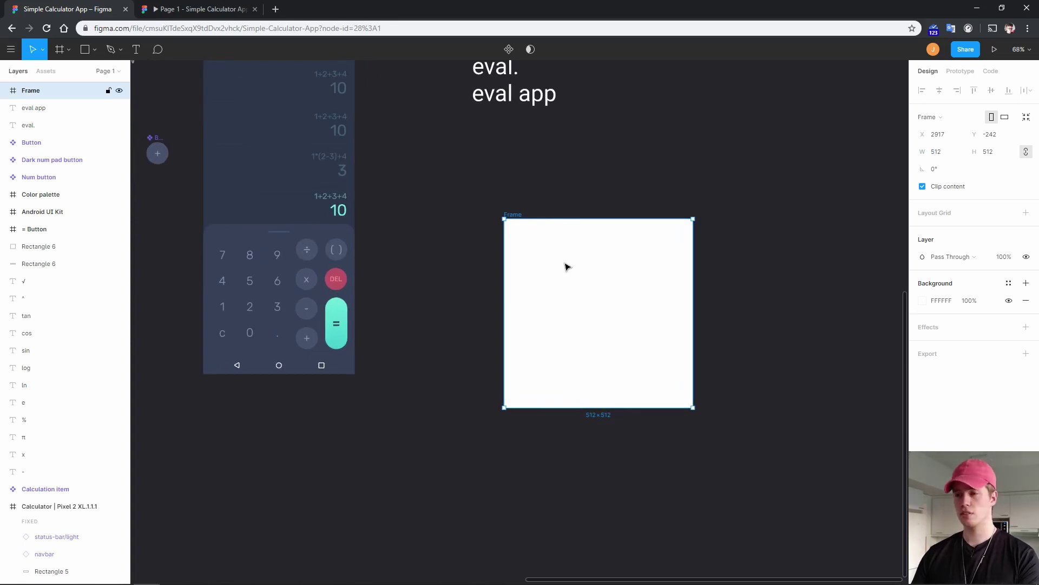
drag(574, 271, 511, 246)
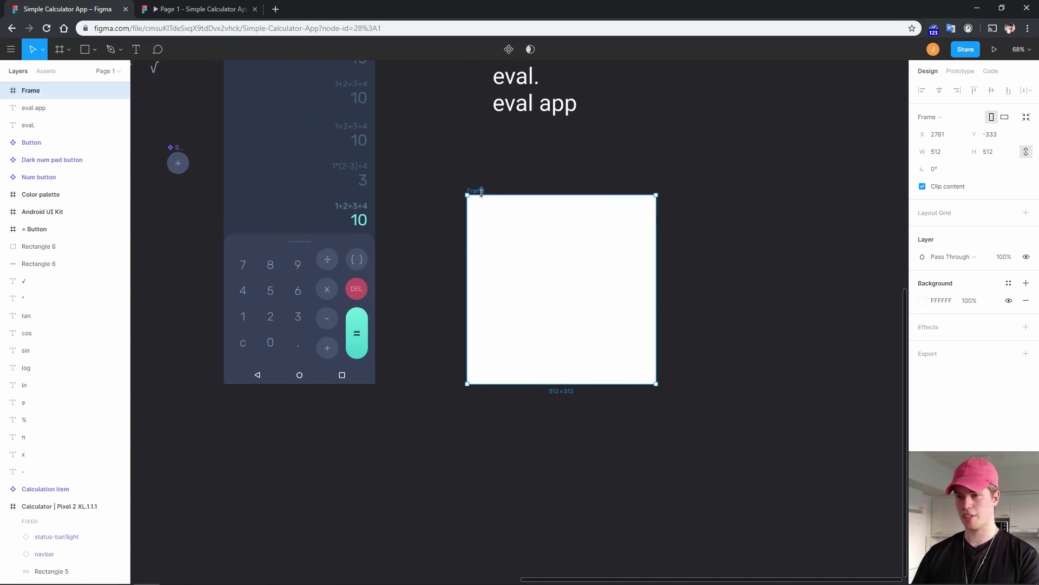
- Rename the frame app_ic and move it further right of the calculator
key(ctrl+r)
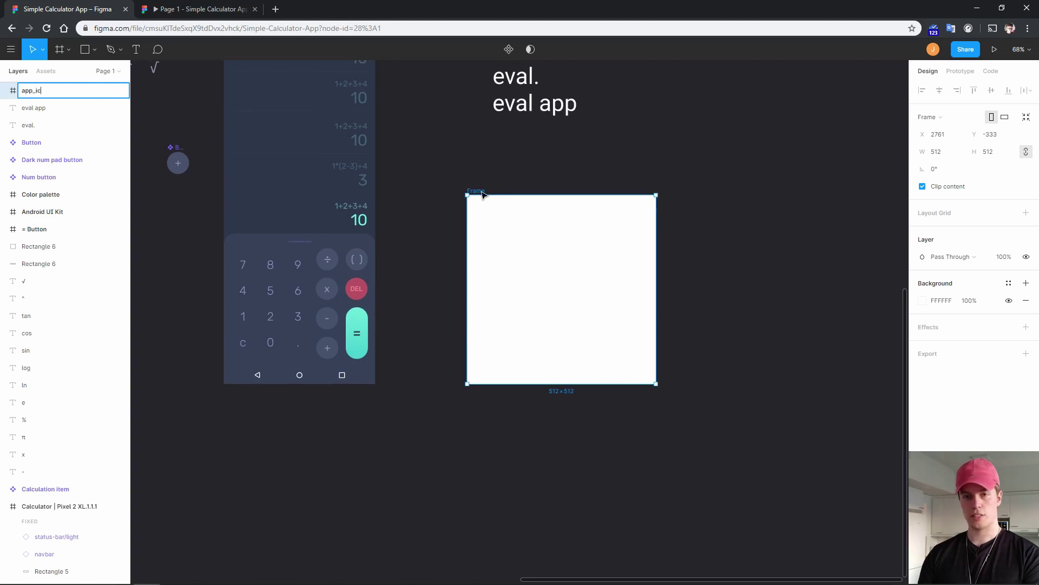
key(Return)
scroll(620, 208, up, 3)
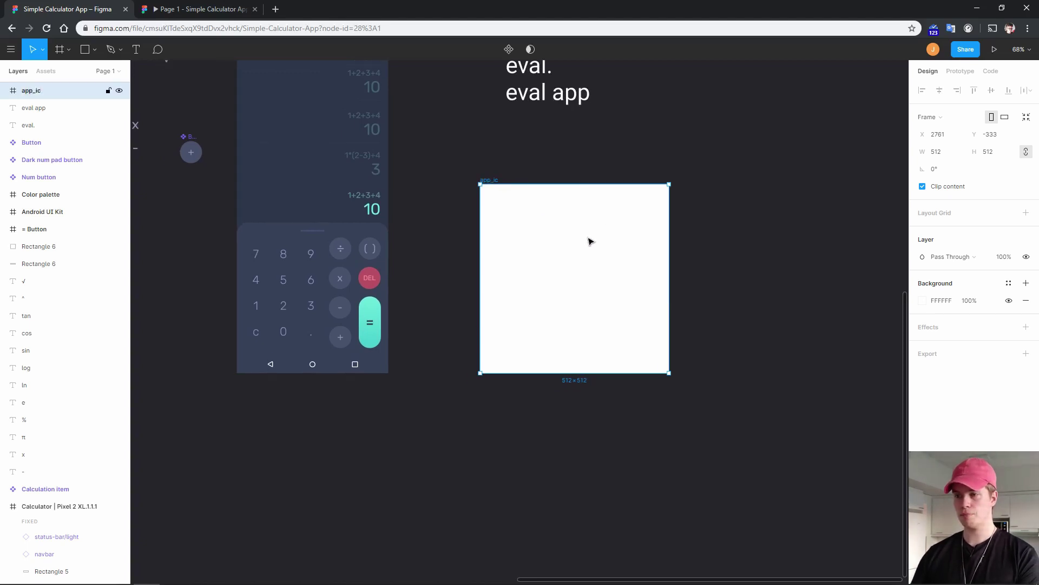
drag(593, 234, 624, 269)
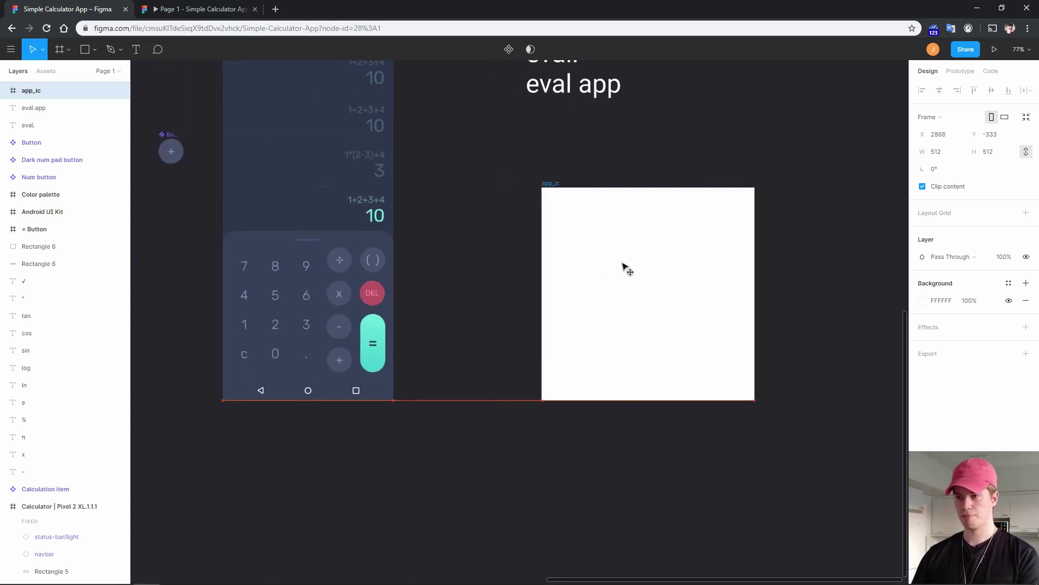
scroll(531, 226, up, 2)
scroll(531, 225, left, 1)
scroll(574, 190, down, 2)
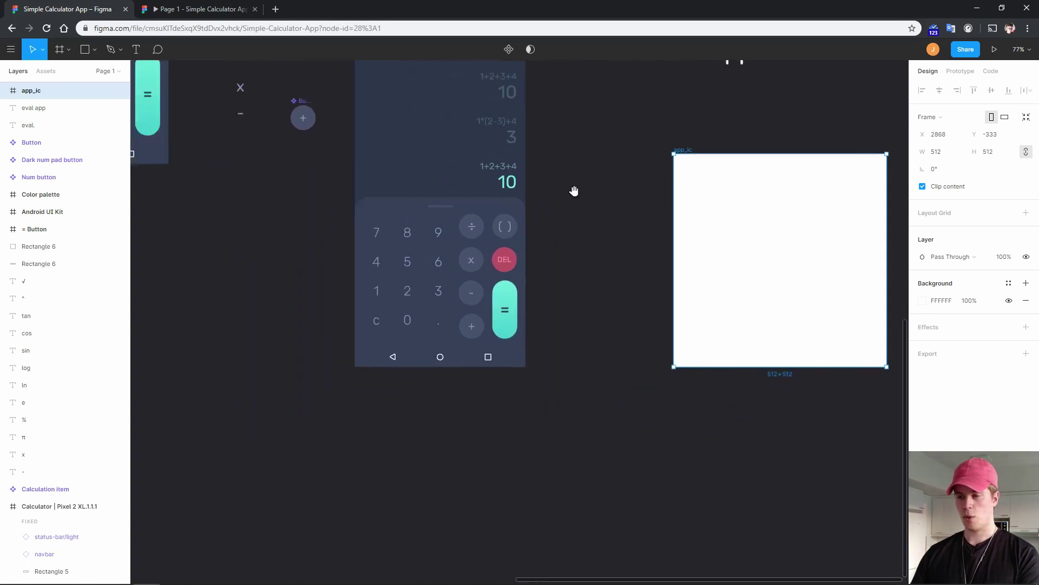
- Zoom out and pan so the calculator and empty app_ic frame are both visible
scroll(557, 248, up, 5)
scroll(612, 180, up, 1)
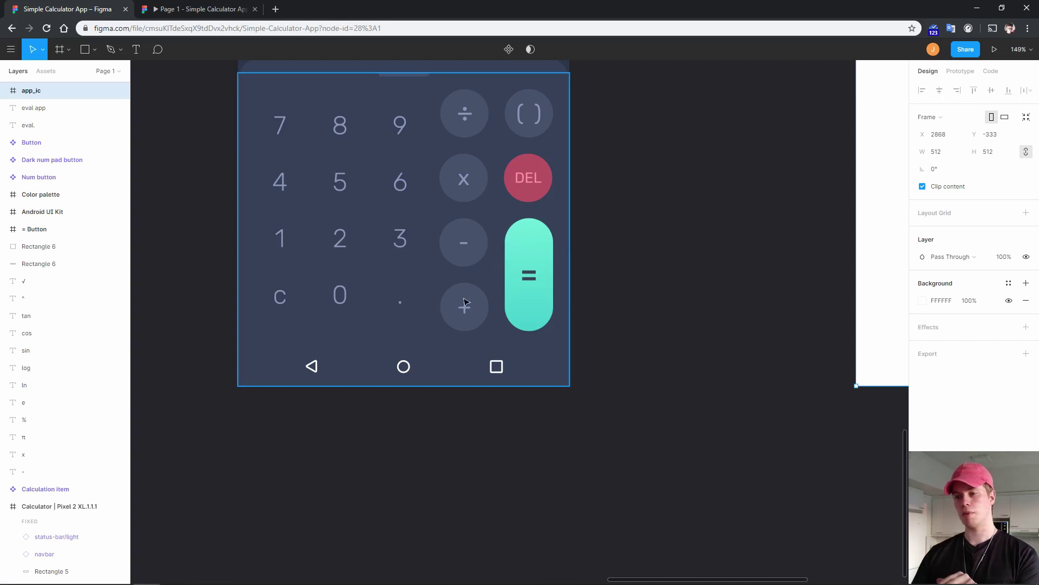
scroll(482, 245, right, 1)
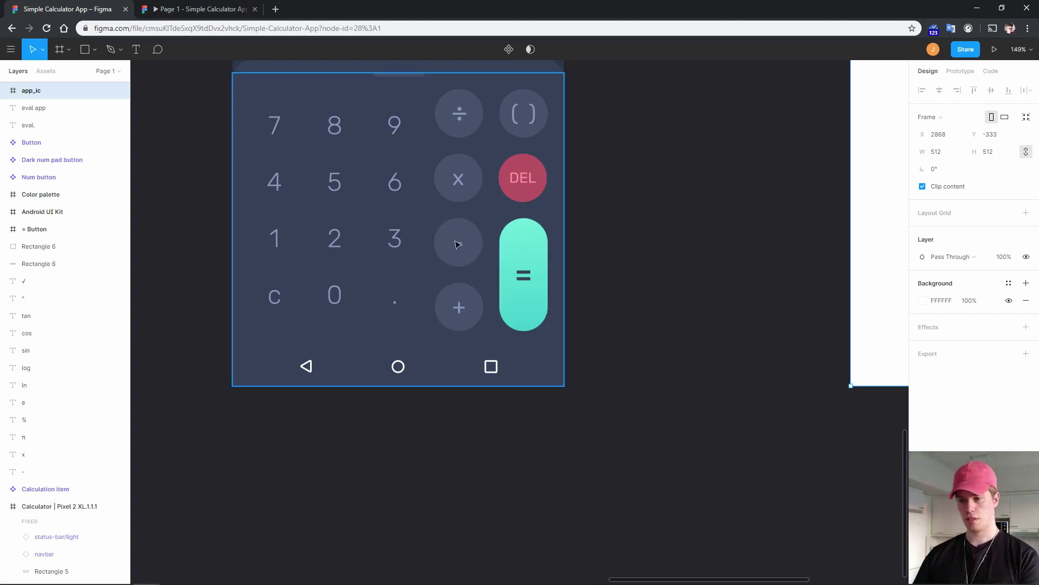
scroll(595, 274, down, 3)
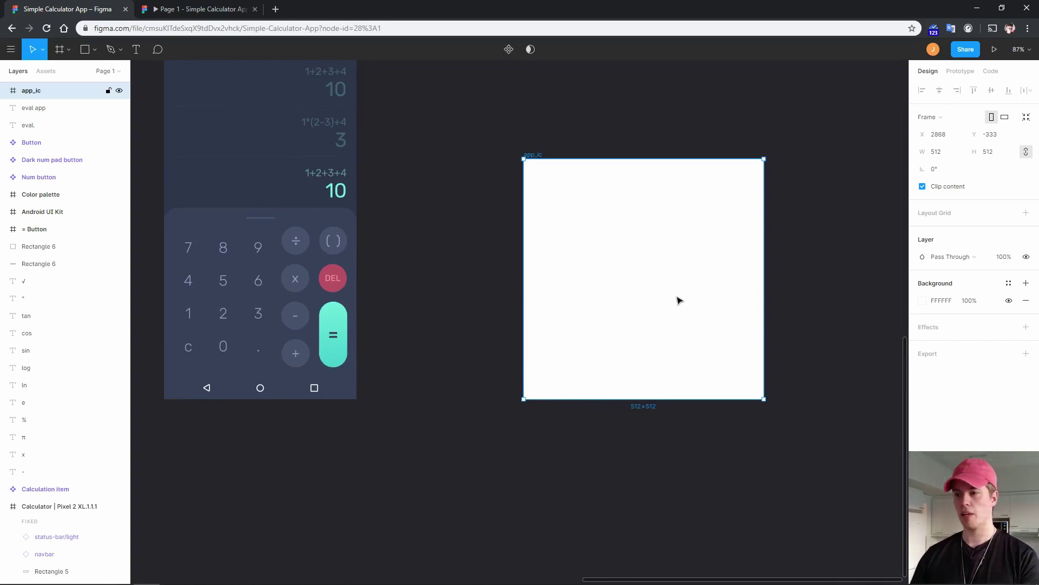
scroll(650, 295, right, 3)
scroll(547, 266, left, 1)
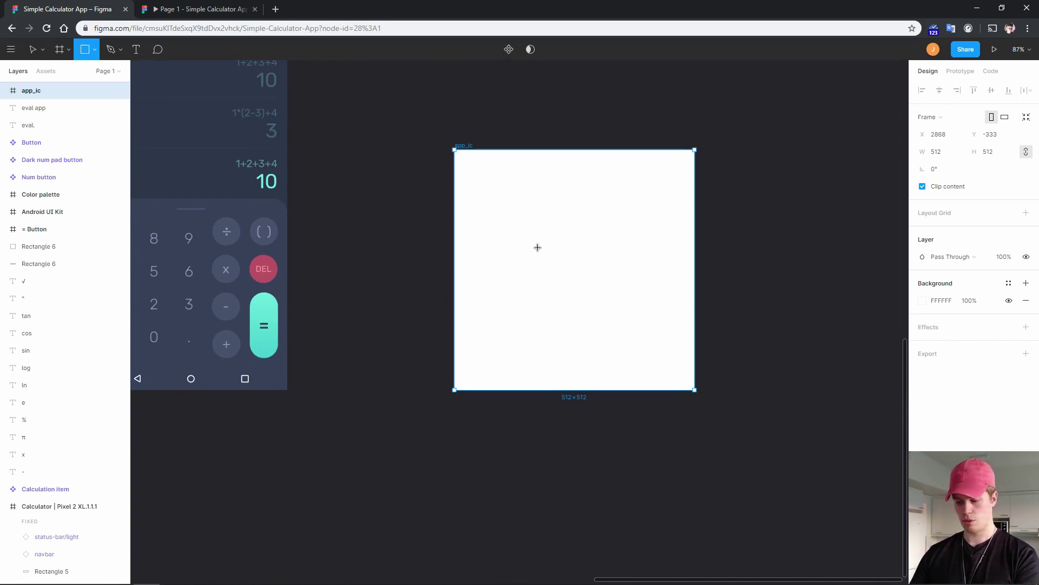
- Draw a 230×230 circle centred horizontally and vertically in app_ic
drag(524, 234, 606, 314)
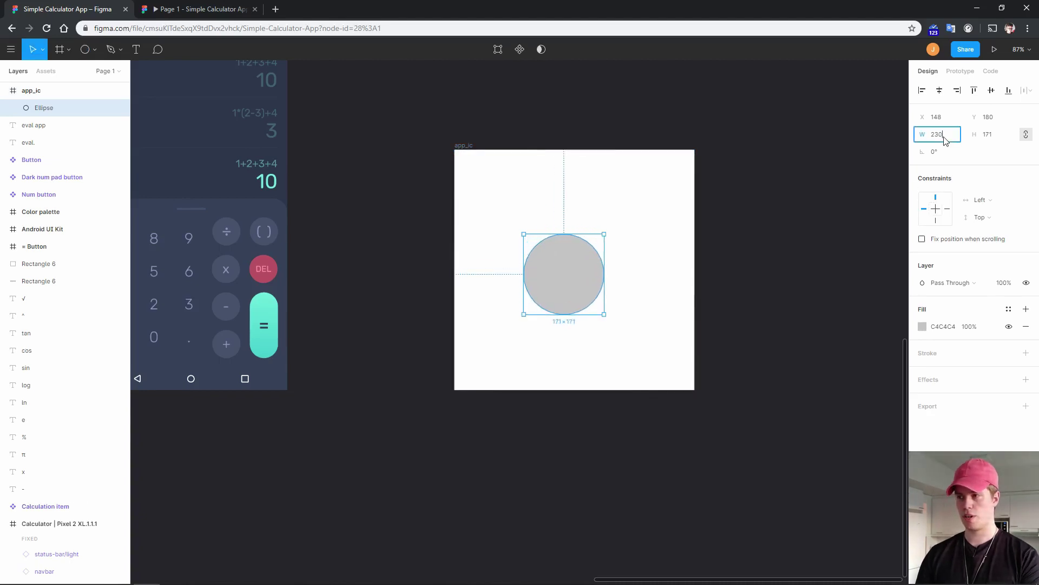
key(Return)
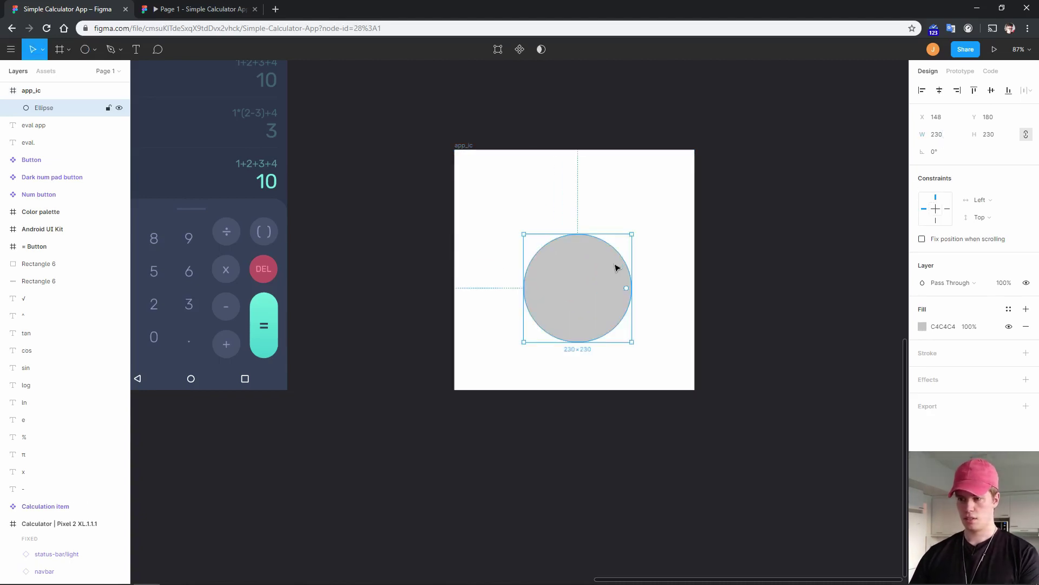
key(alt+h)
key(alt+v)
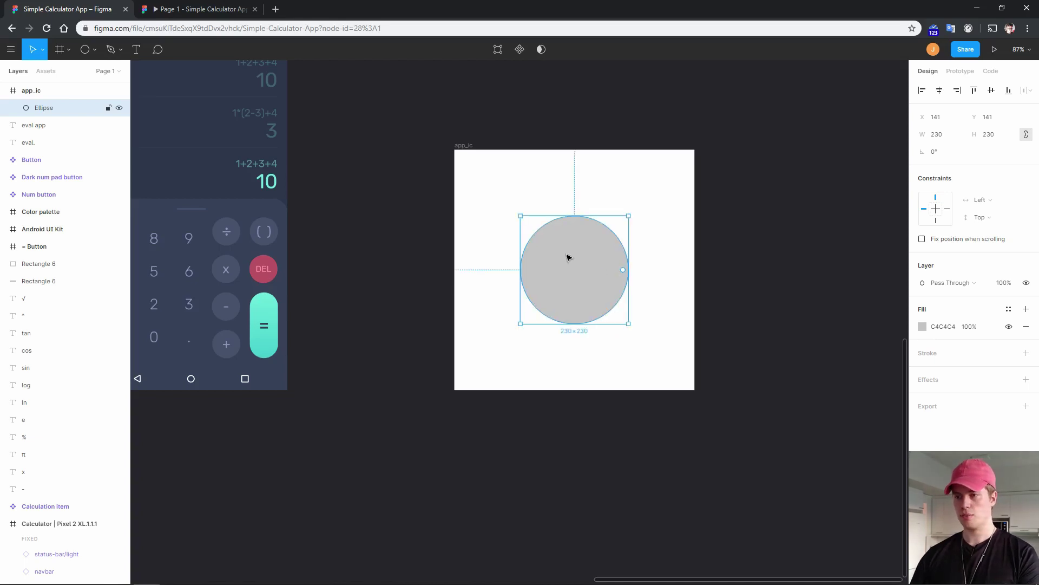
click(764, 201)
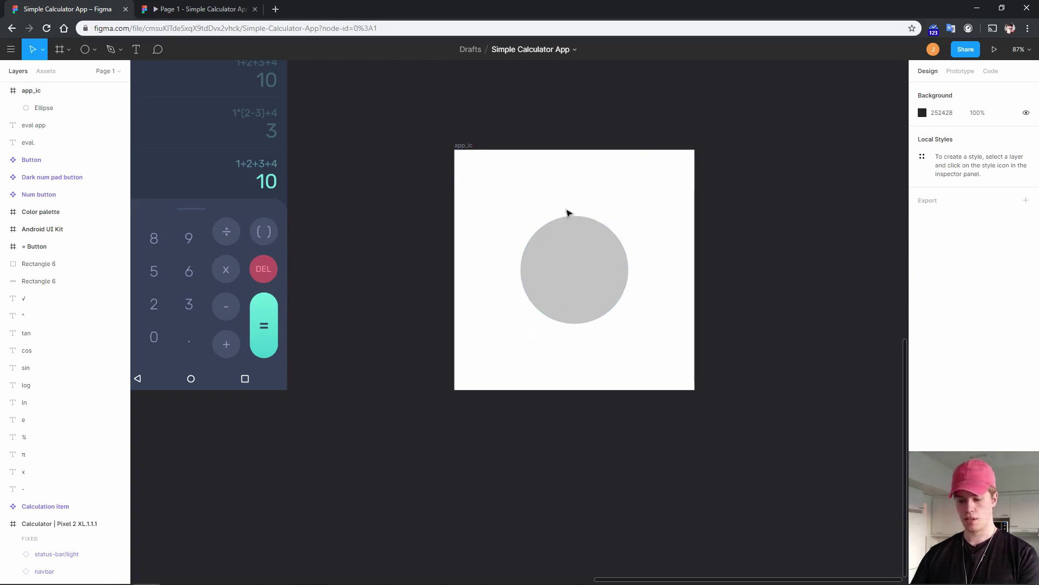
- Add a centred 368×368 square at 50% fill opacity, then move it outside the frame
drag(487, 189, 660, 360)
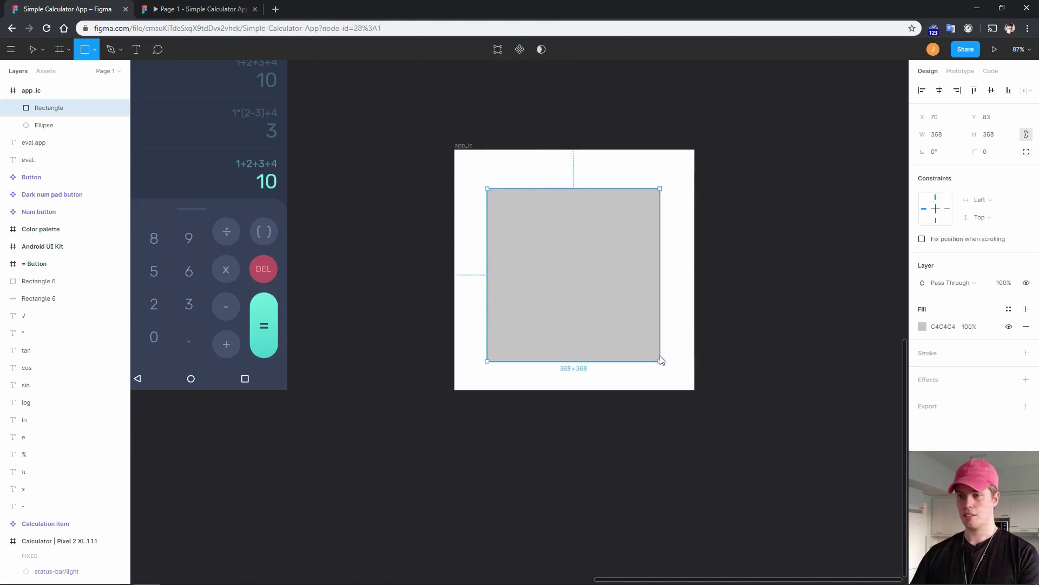
click(975, 331)
text(50)
key(Return)
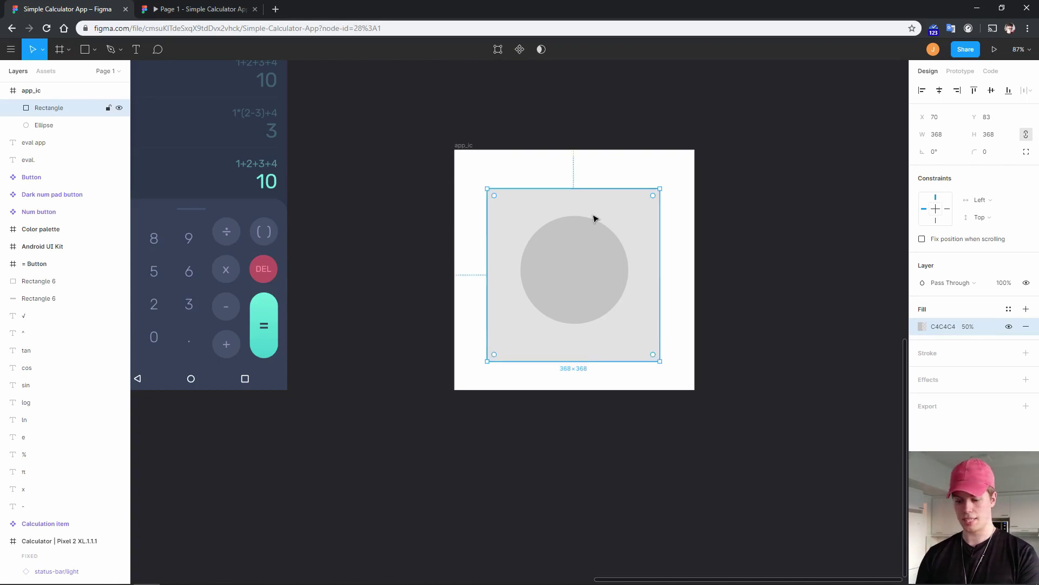
key(alt+v)
key(alt+h)
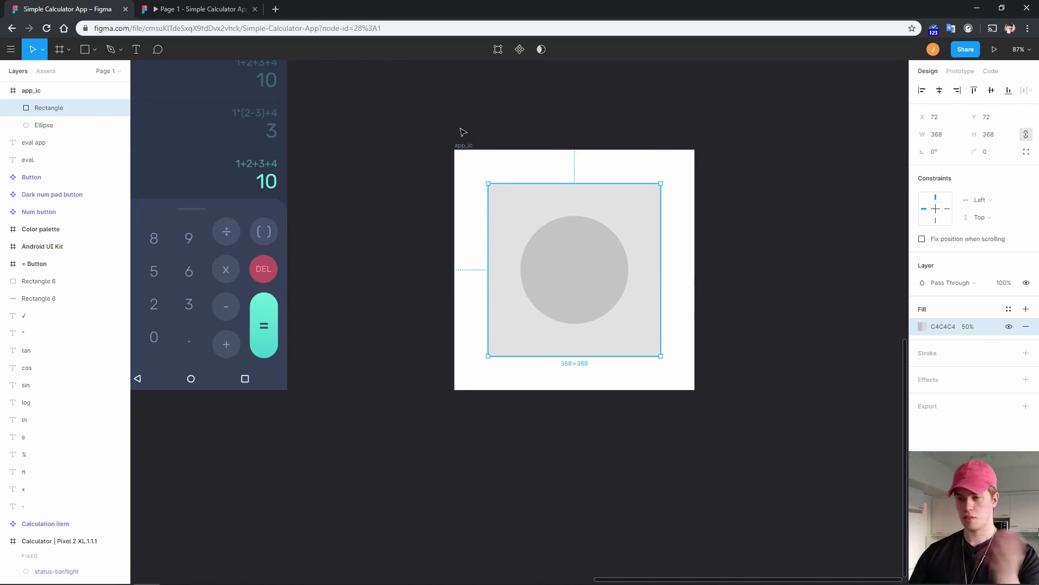
drag(614, 220, 835, 222)
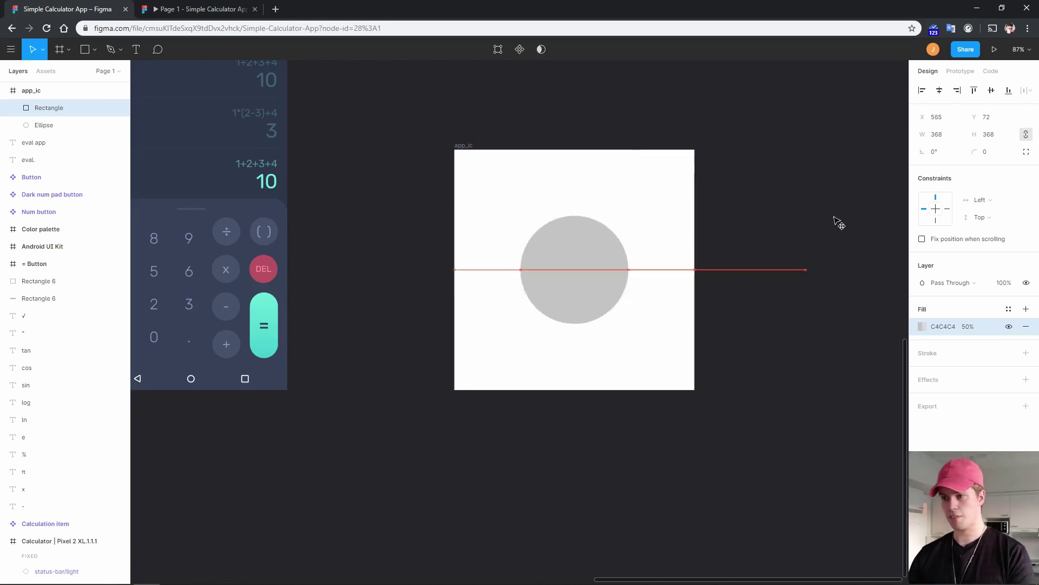
click(610, 267)
scroll(515, 262, right, 2)
scroll(514, 263, up, 3)
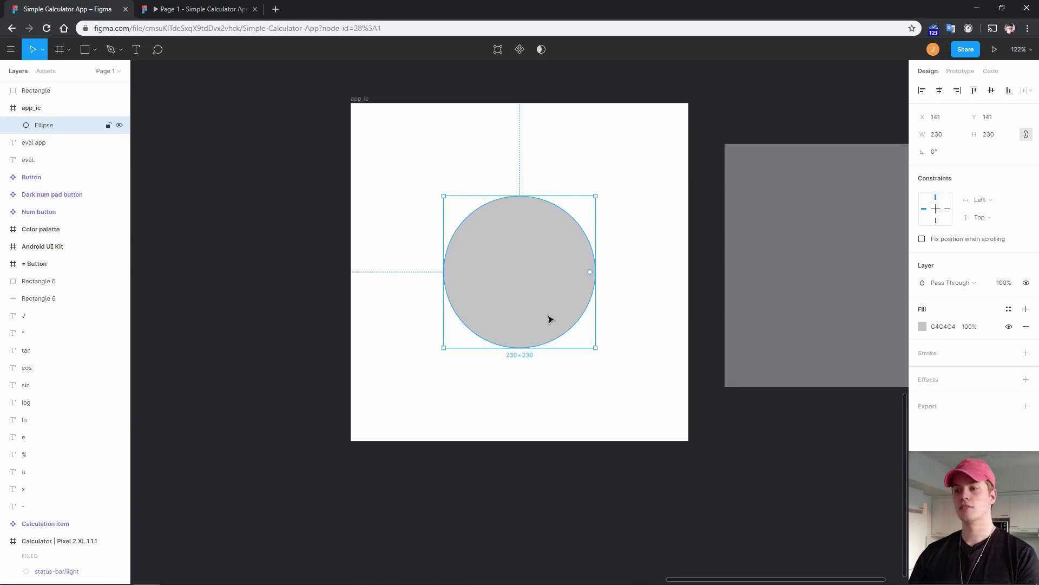
drag(550, 320, 547, 317)
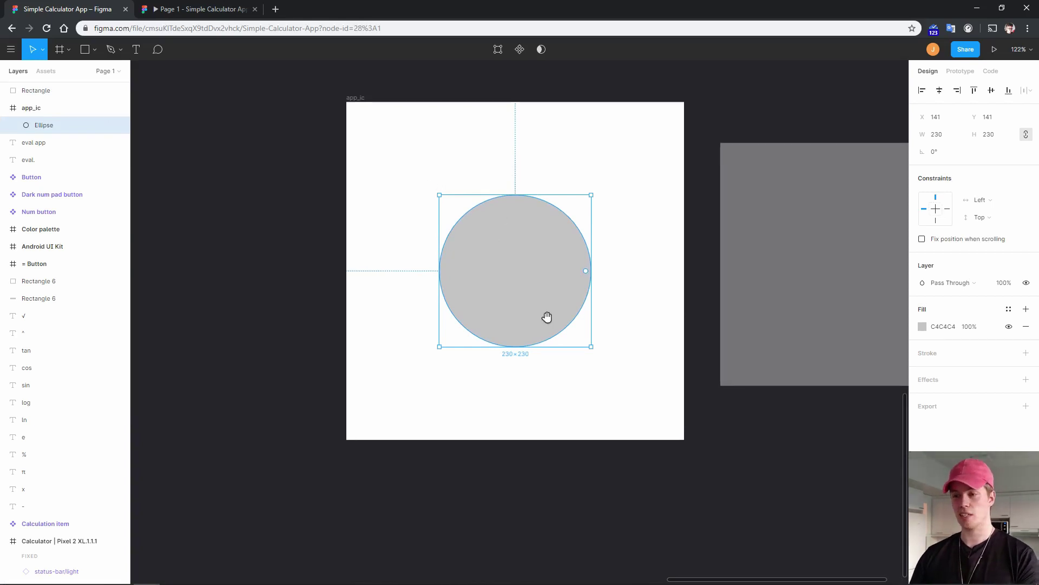
- Place the teal equals button beside the circle and reshape it, checking minus and plus spacing
scroll(544, 320, down, 5)
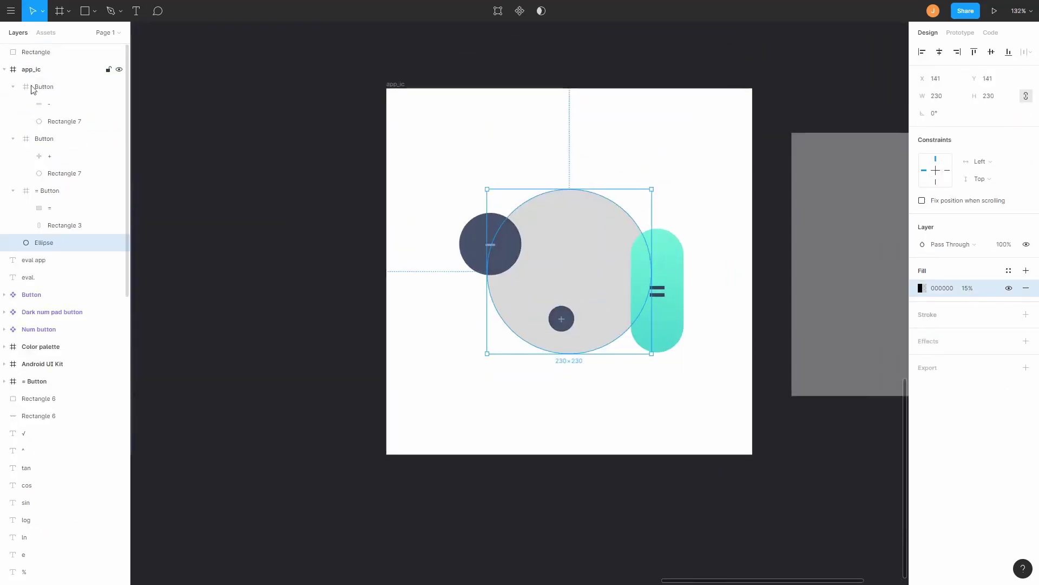
drag(672, 273, 640, 259)
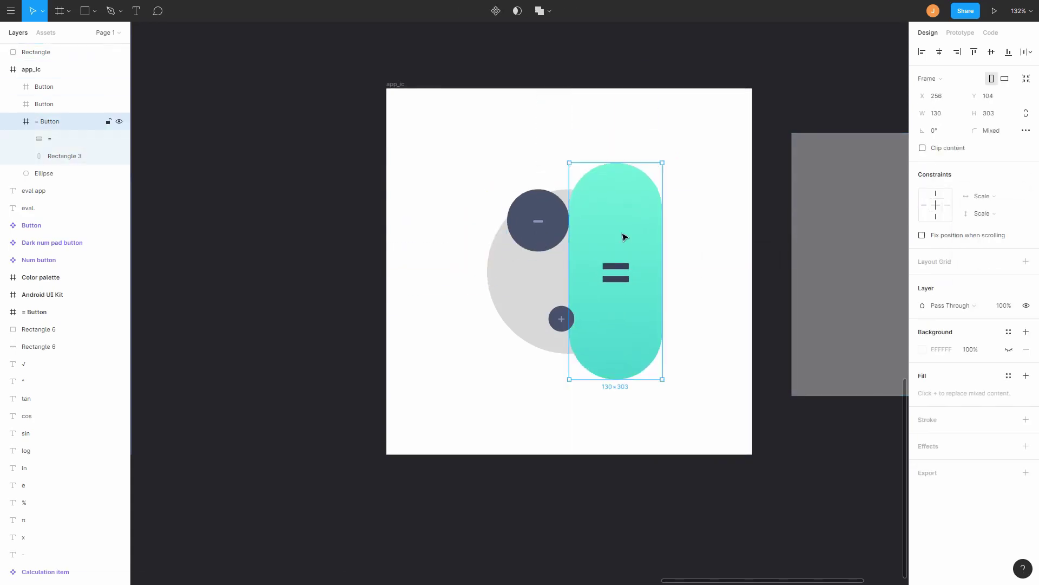
click(538, 221)
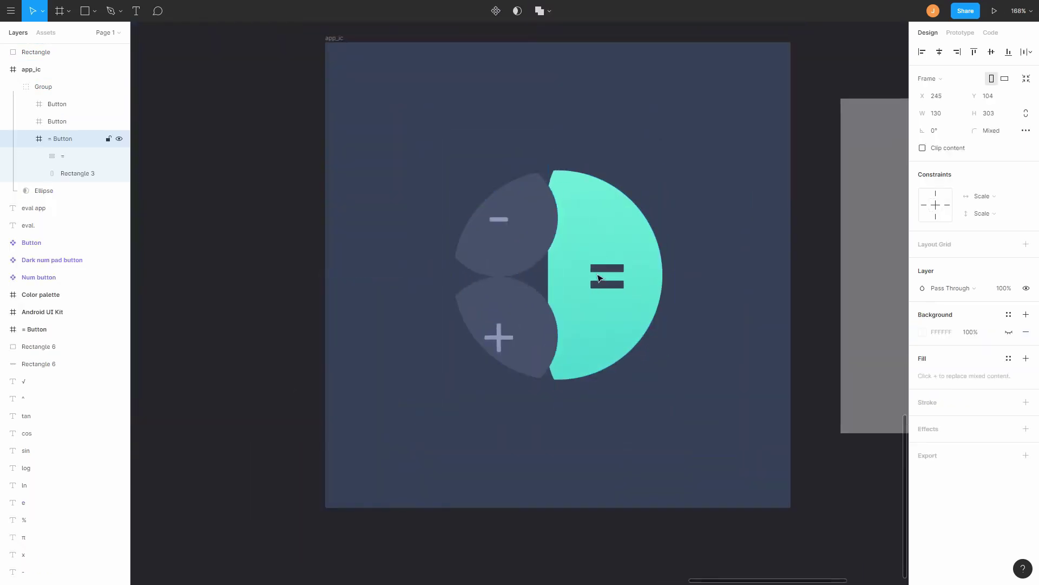
double_click(598, 250)
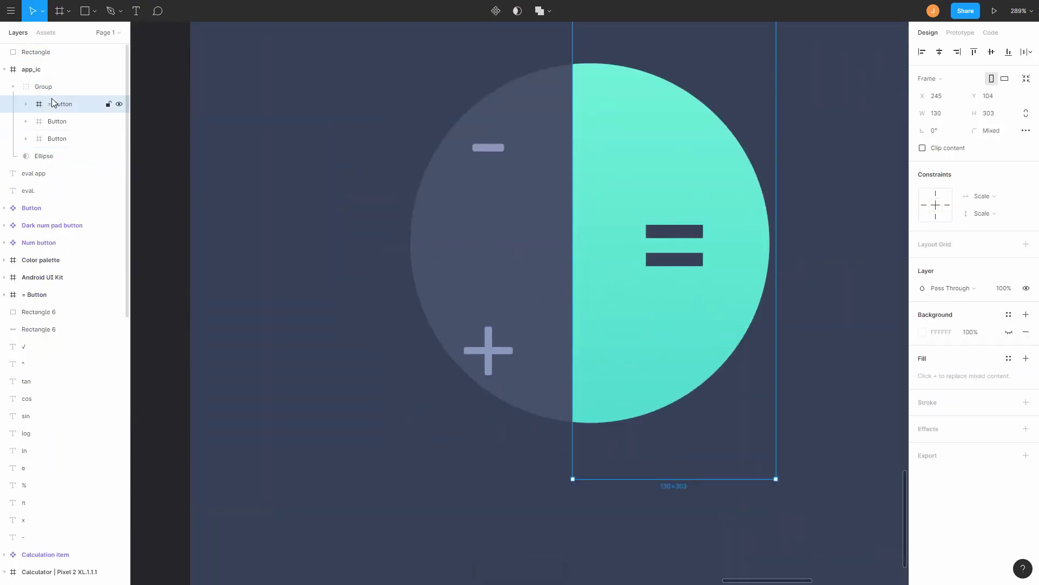
double_click(689, 261)
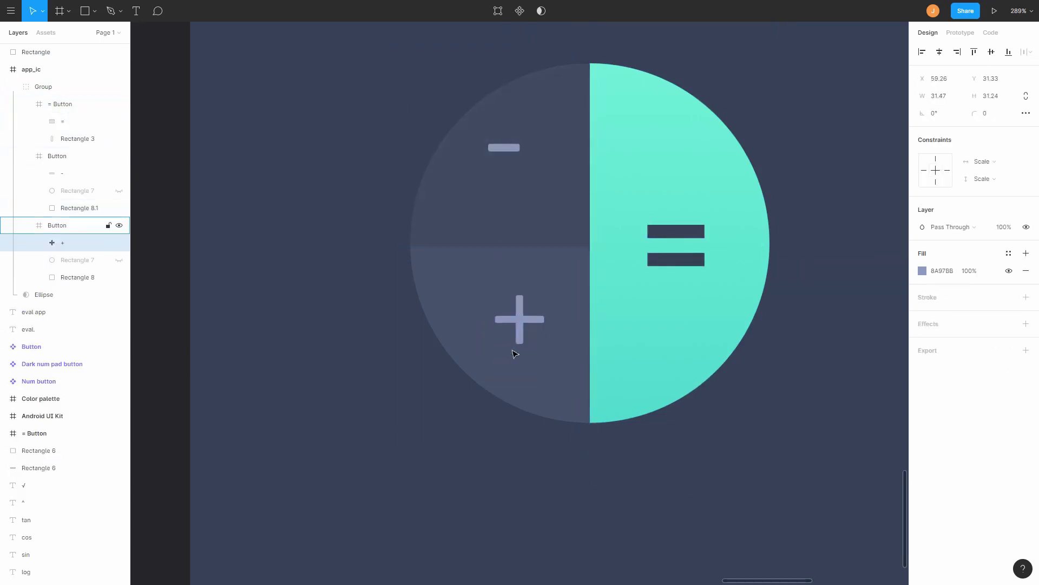
key(alt)
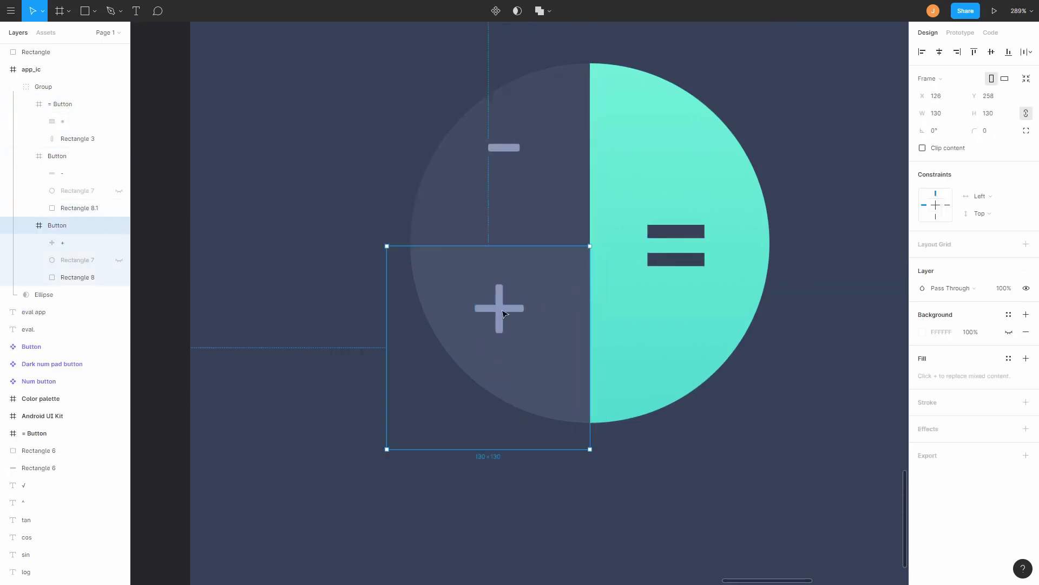
click(507, 148)
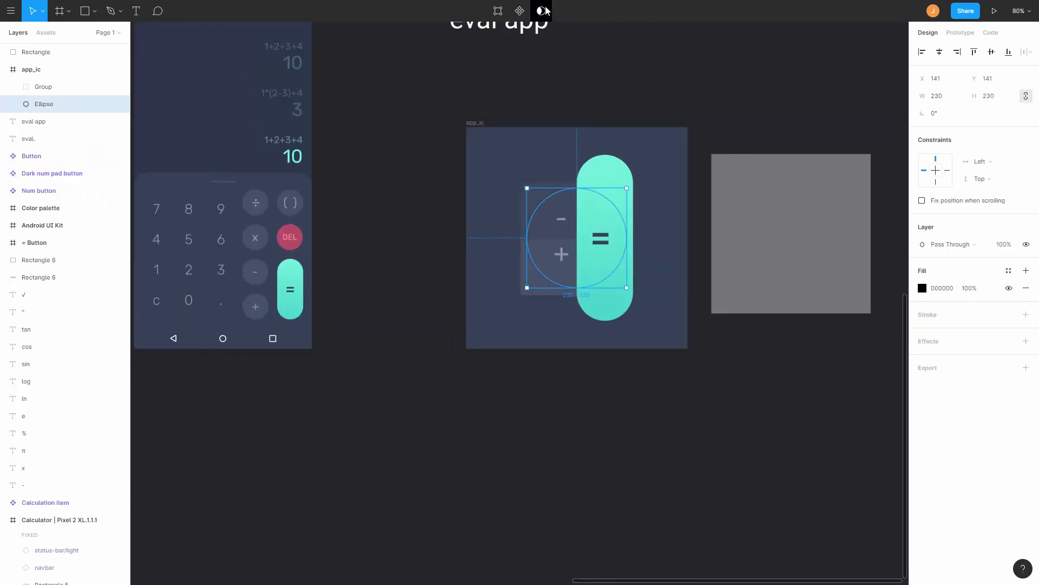
click(382, 140)
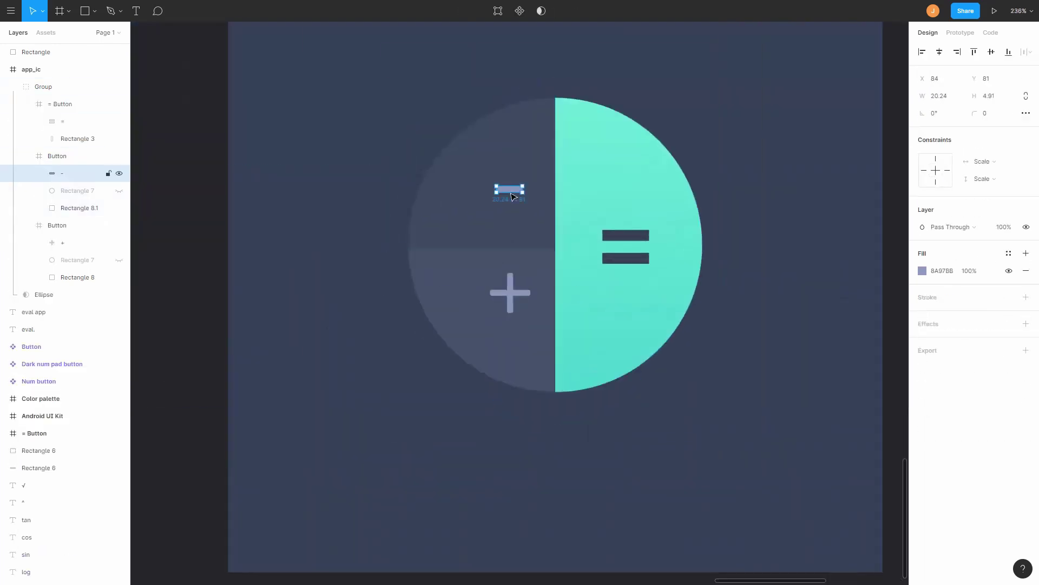
scroll(668, 309, down, 5)
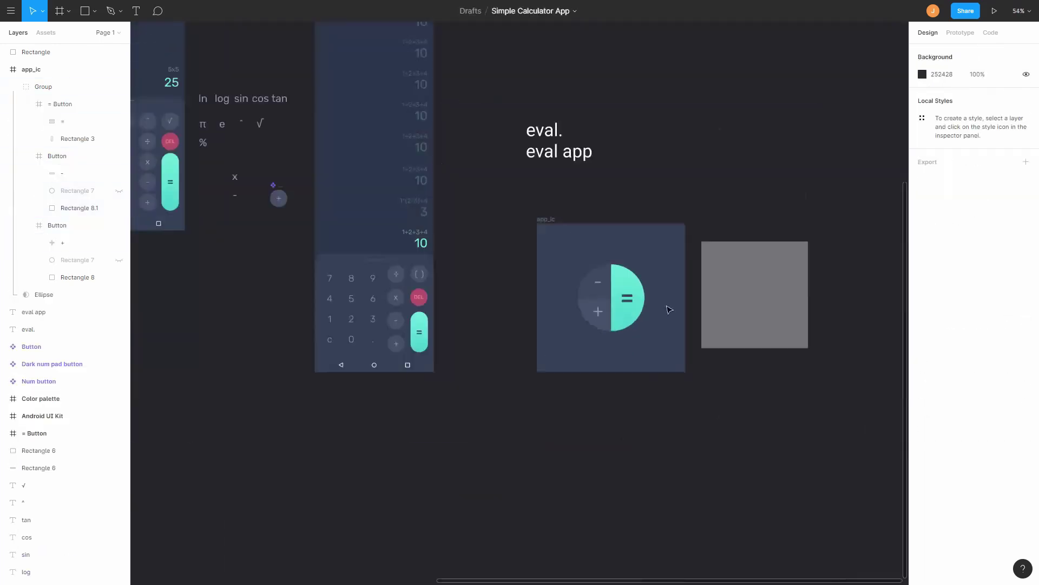
- Adjust the second icon's circles and teal pill, then draw a 300×300 frame beside the icons
scroll(639, 271, up, 5)
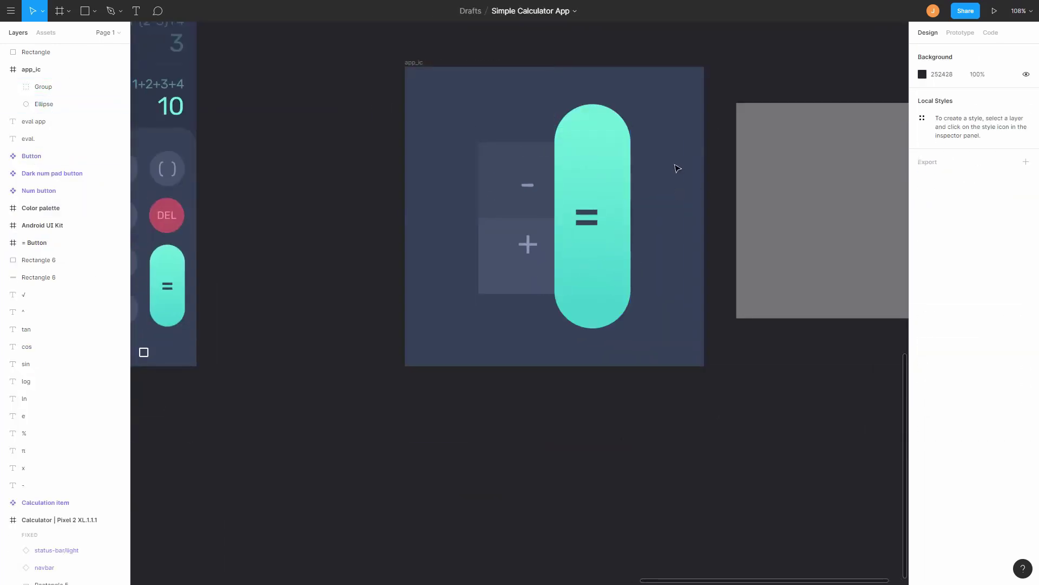
scroll(677, 168, right, 3)
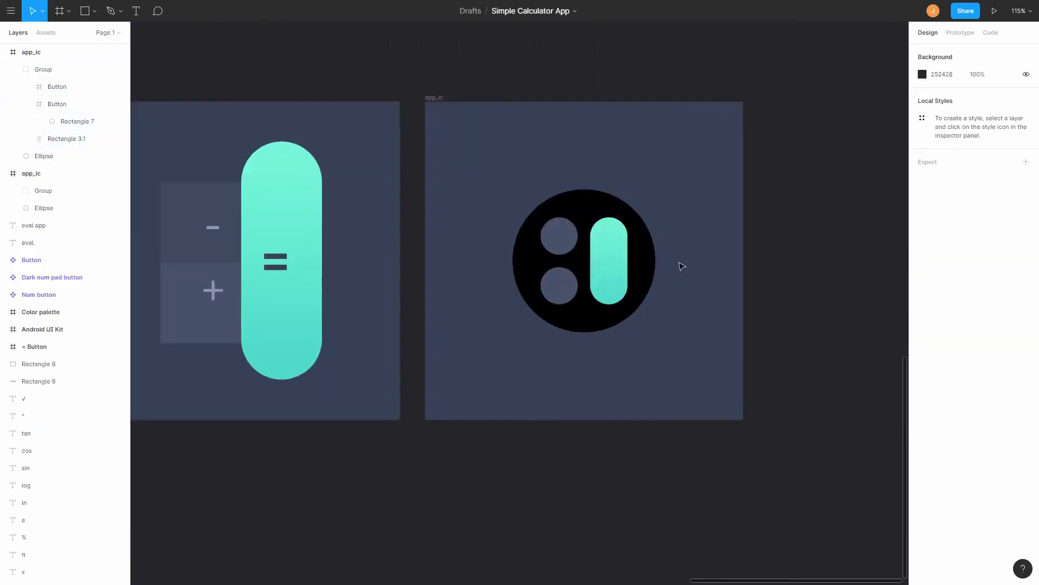
click(652, 260)
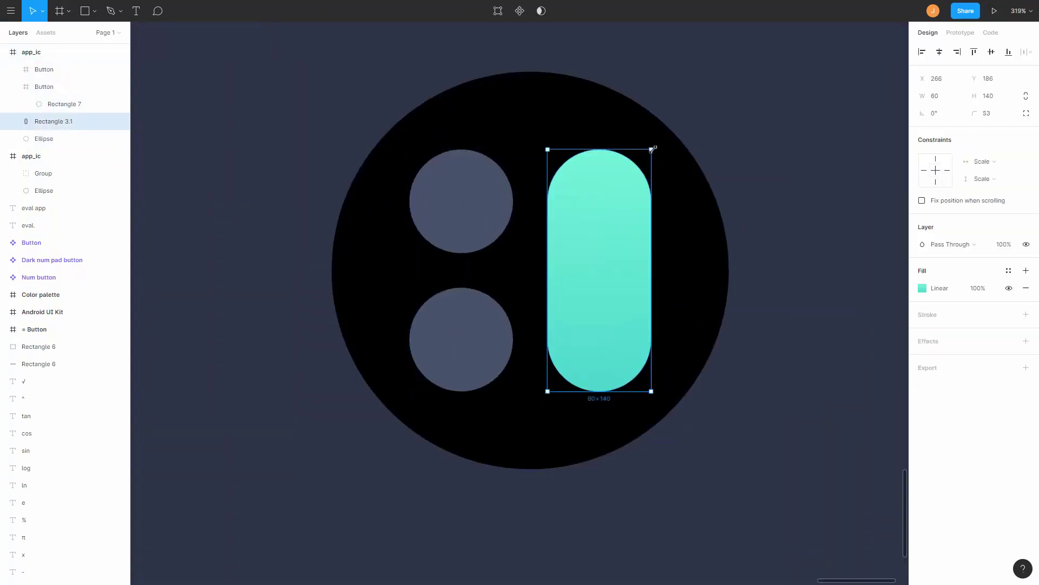
click(1026, 96)
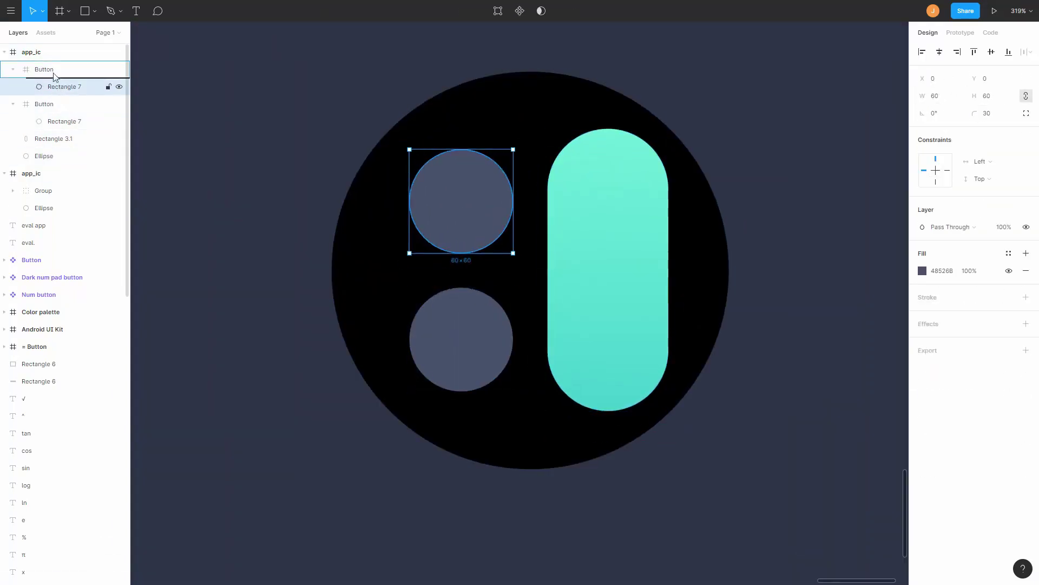
right_click(464, 332)
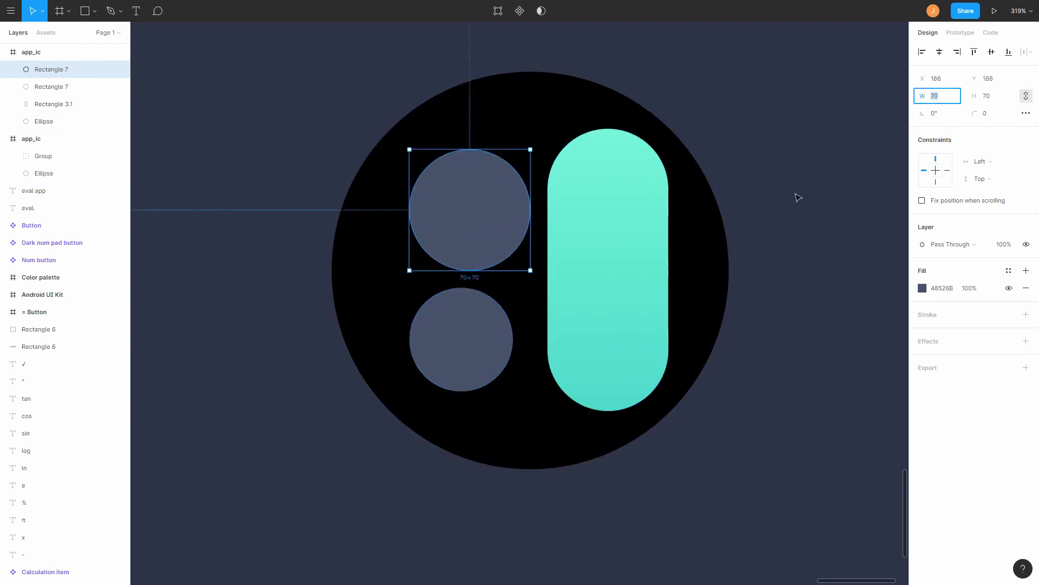
click(585, 220)
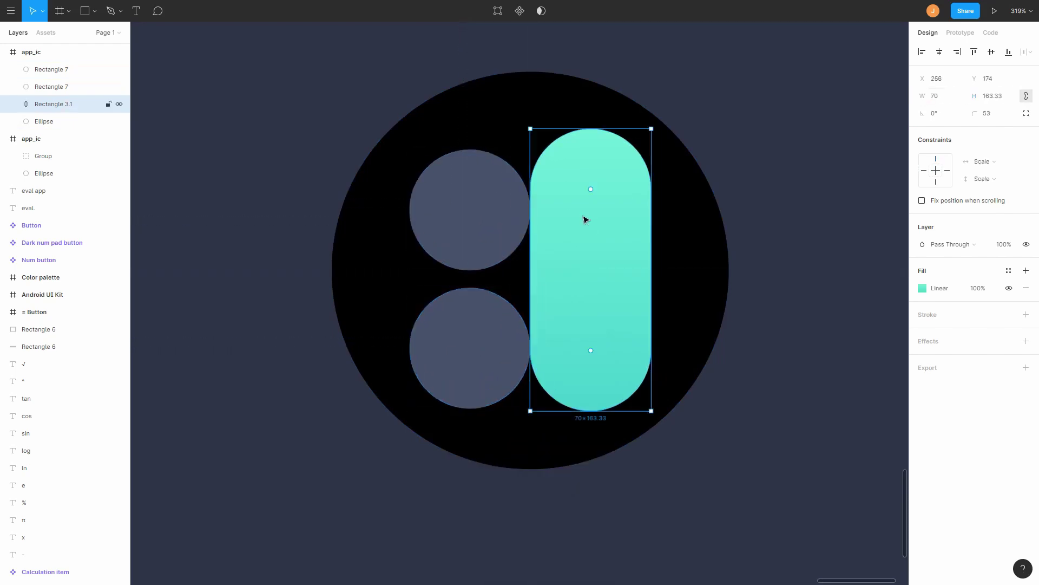
click(511, 347)
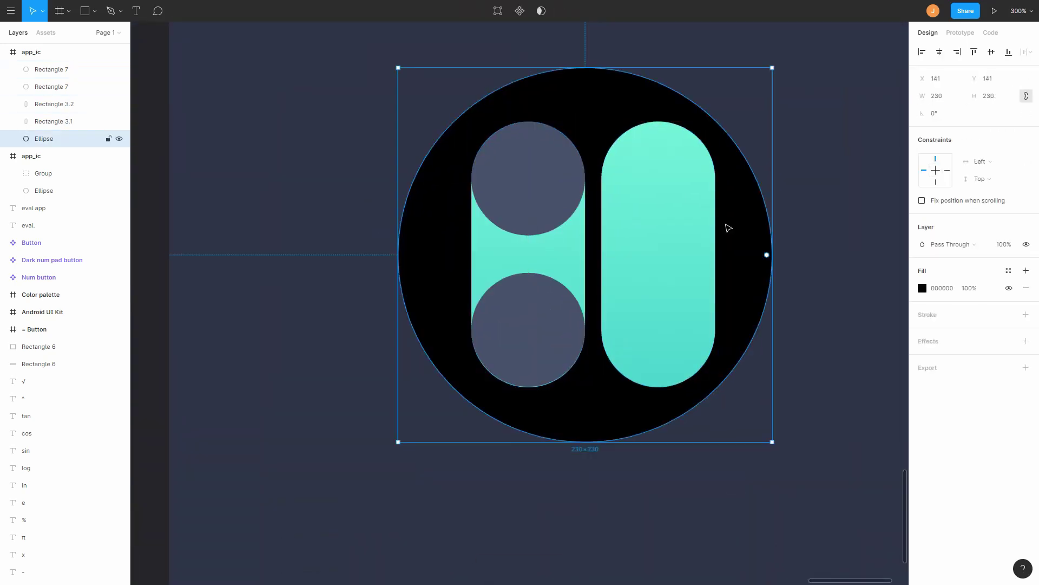
click(545, 190)
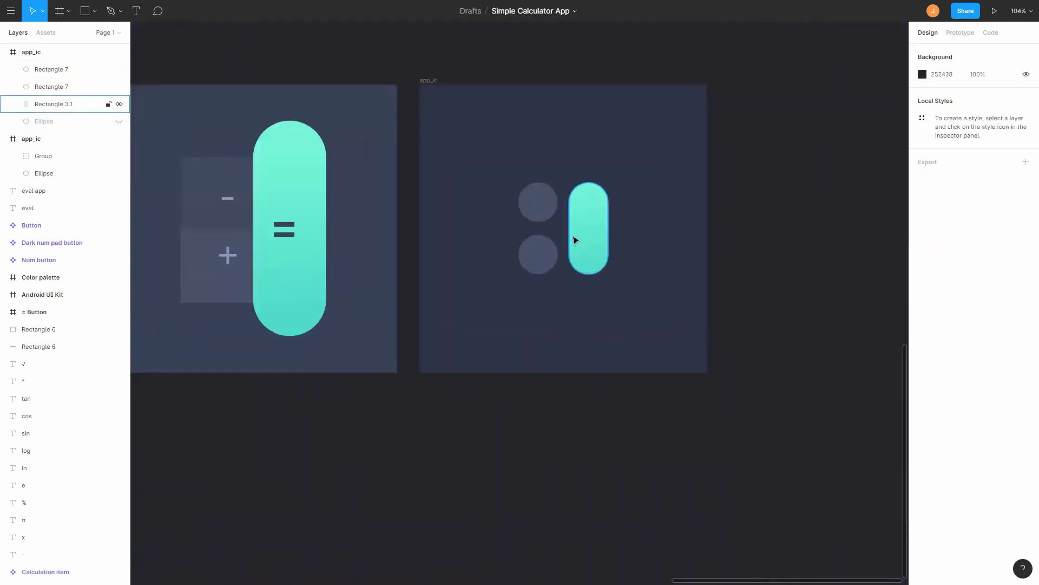
drag(553, 167, 684, 296)
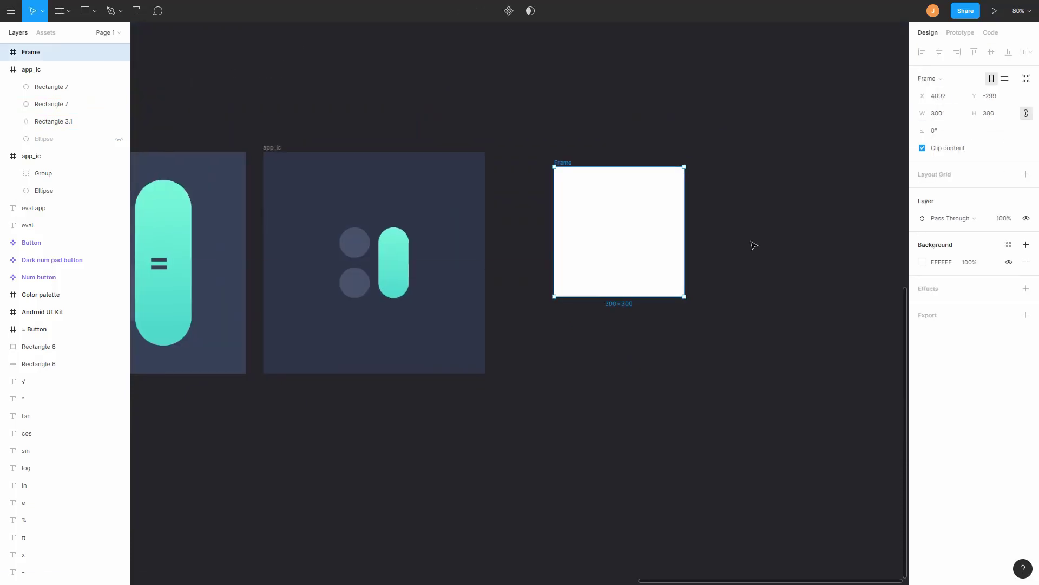
scroll(599, 186, up, 2)
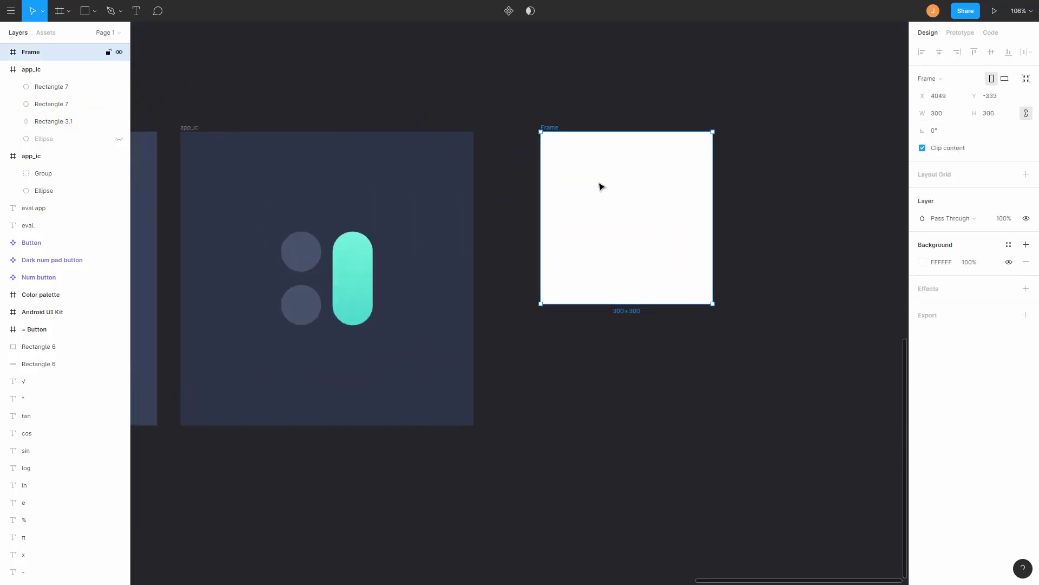
- Give the new frame the dark 2D3447 background and rename it Icon circle
click(301, 248)
click(302, 305)
click(986, 161)
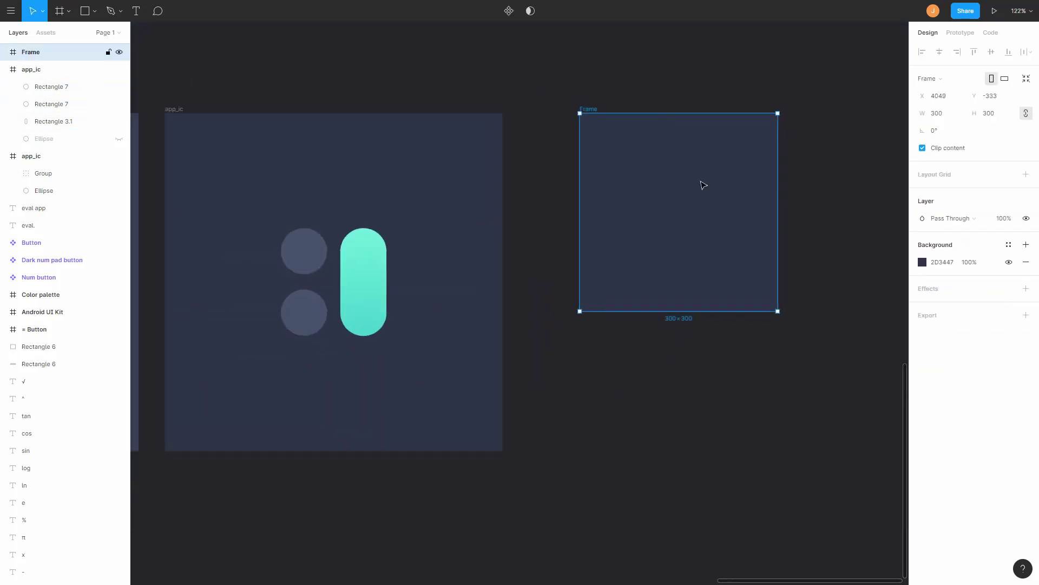
double_click(31, 52)
text(Icon circle)
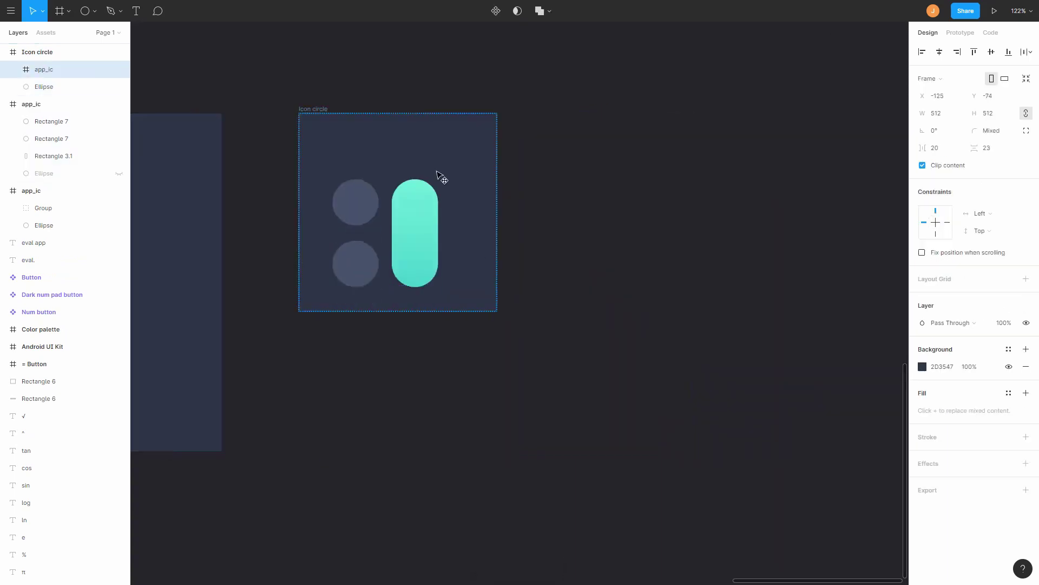
- Bend the Icon squircle background's four side midpoints outward into gentle bulges
scroll(441, 176, up, 5)
click(550, 164)
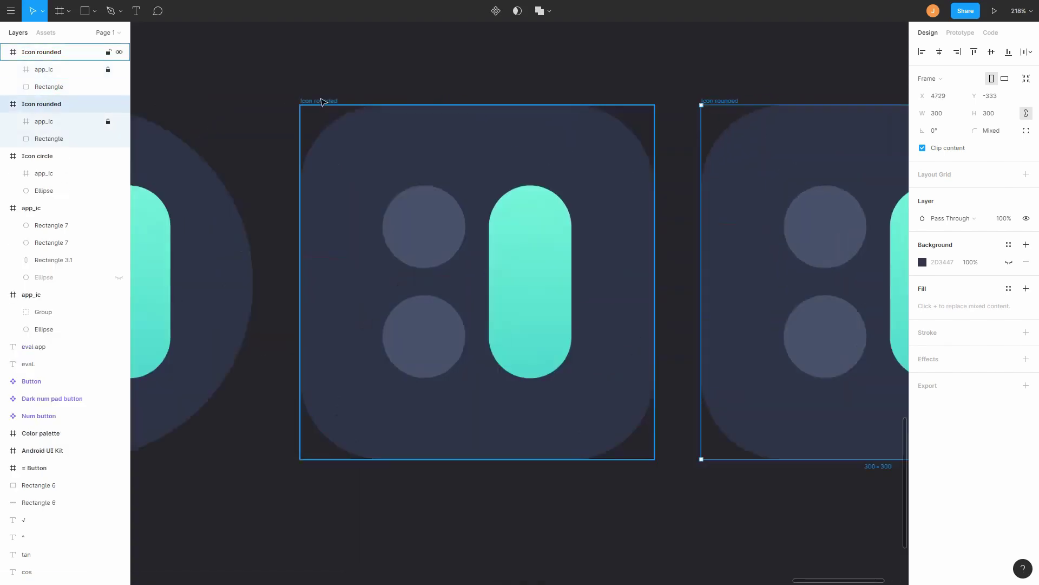
key(Return)
drag(654, 282, 661, 282)
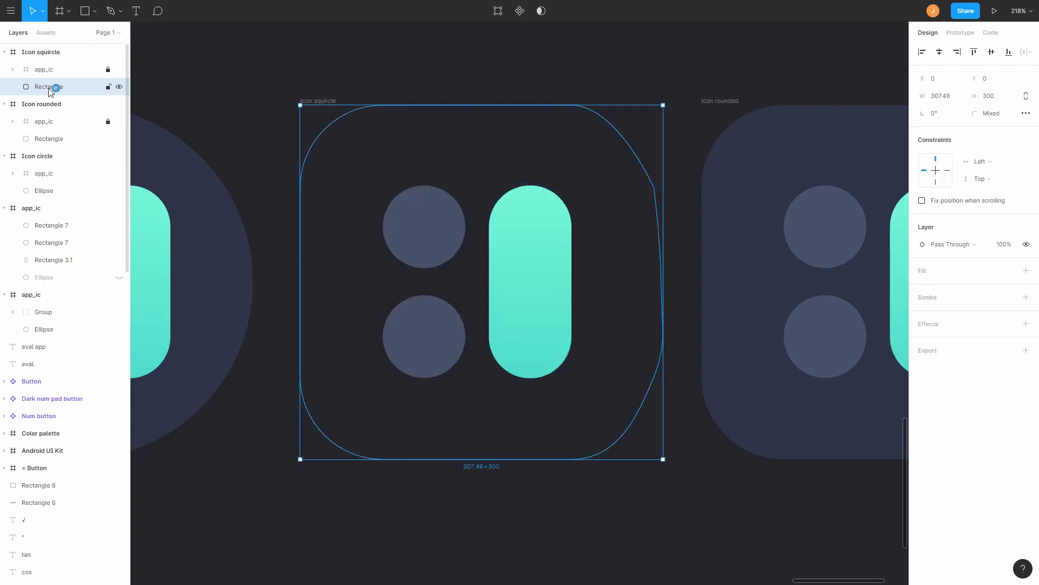
drag(86, 86, 81, 69)
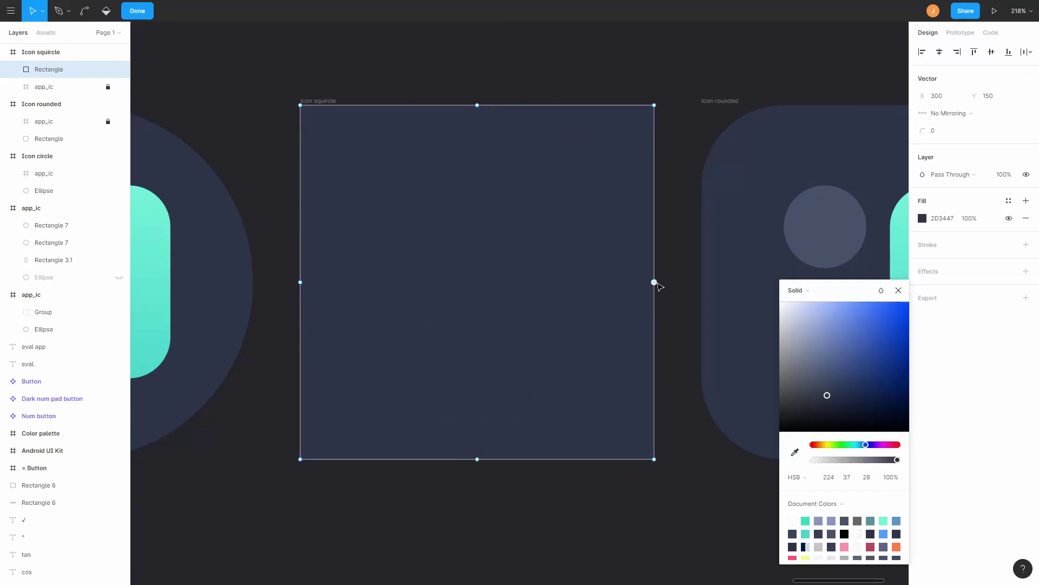
drag(300, 282, 291, 282)
drag(477, 460, 477, 464)
drag(655, 282, 664, 282)
drag(477, 105, 477, 97)
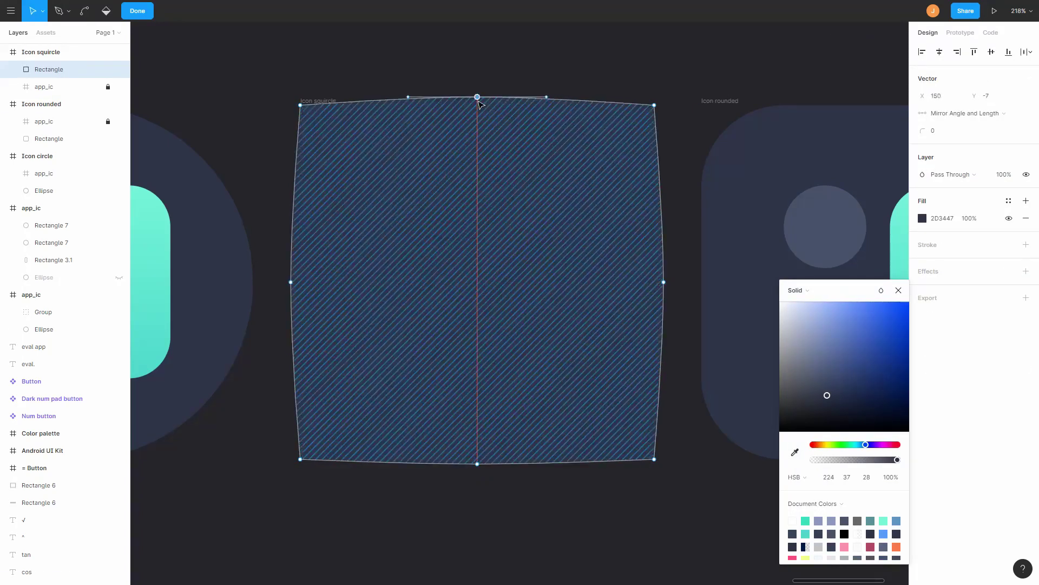
- Select the squircle background shape inside Icon squircle and zoom to it
click(47, 70)
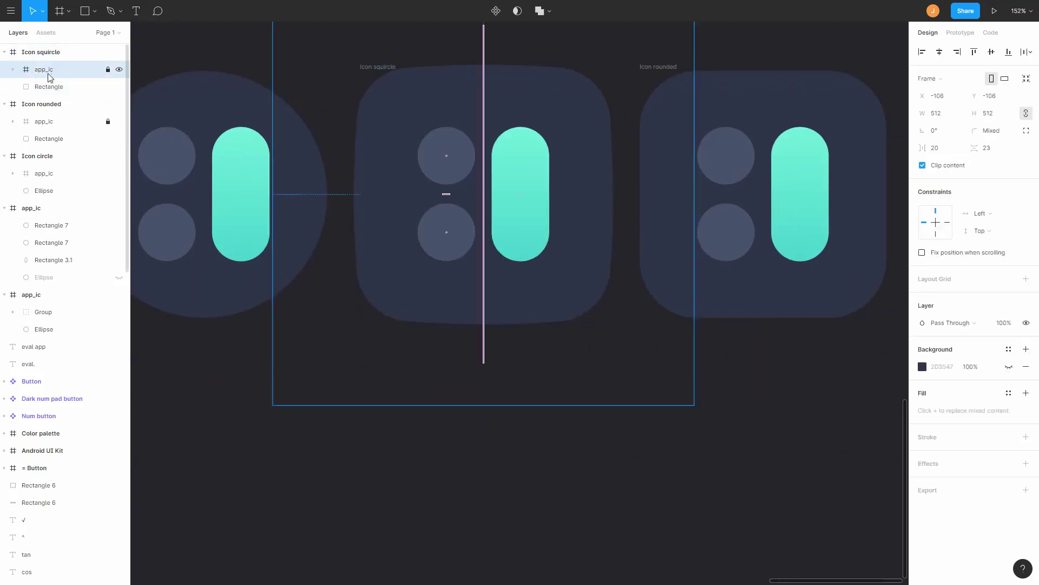
click(48, 86)
key(shift+2)
- Push the squircle's right, top and bottom midpoints further outward for more bulge
key(Return)
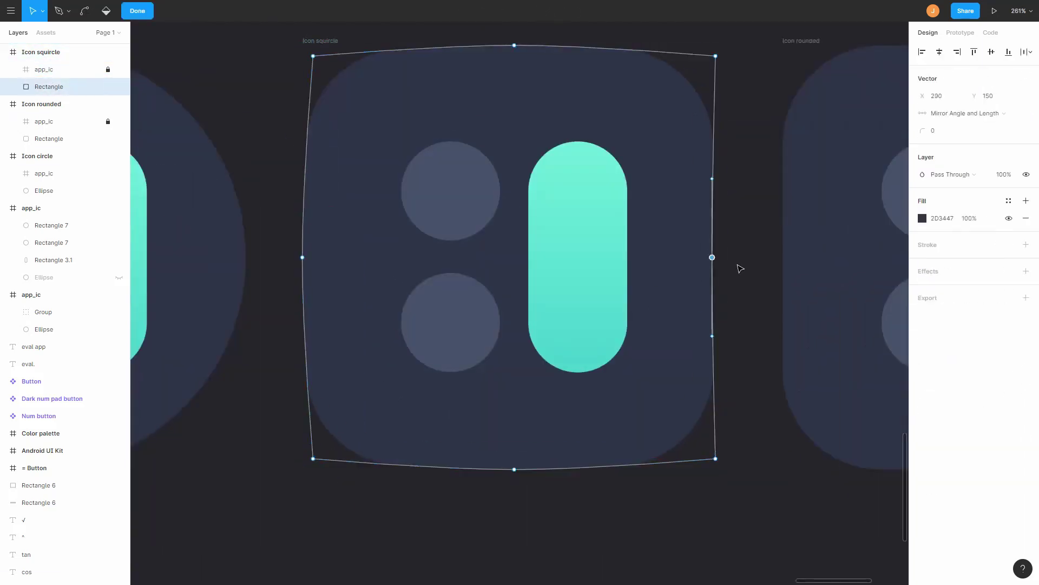
drag(712, 258, 730, 257)
click(514, 45)
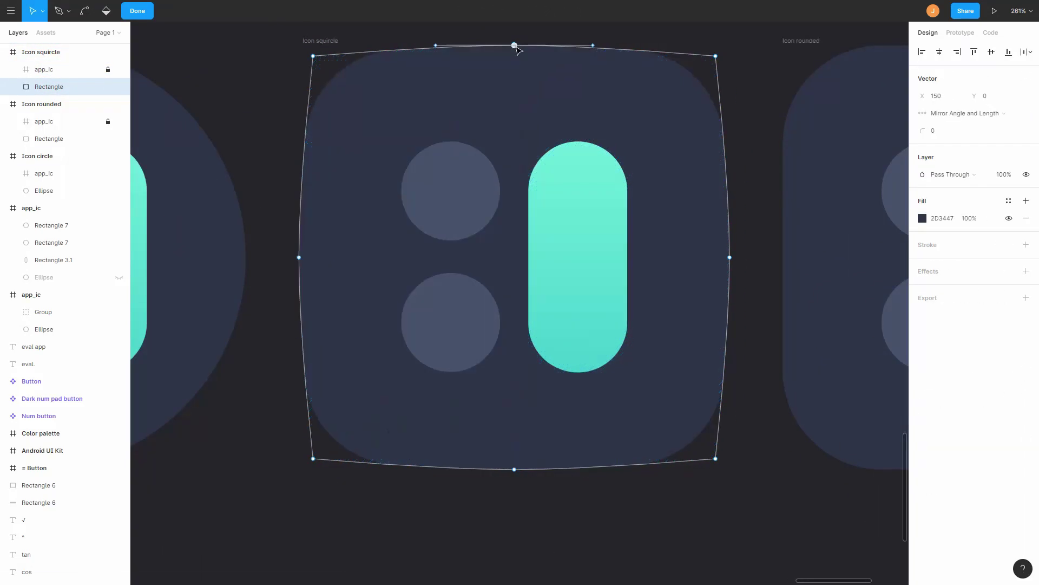
drag(514, 45, 515, 27)
drag(513, 469, 513, 485)
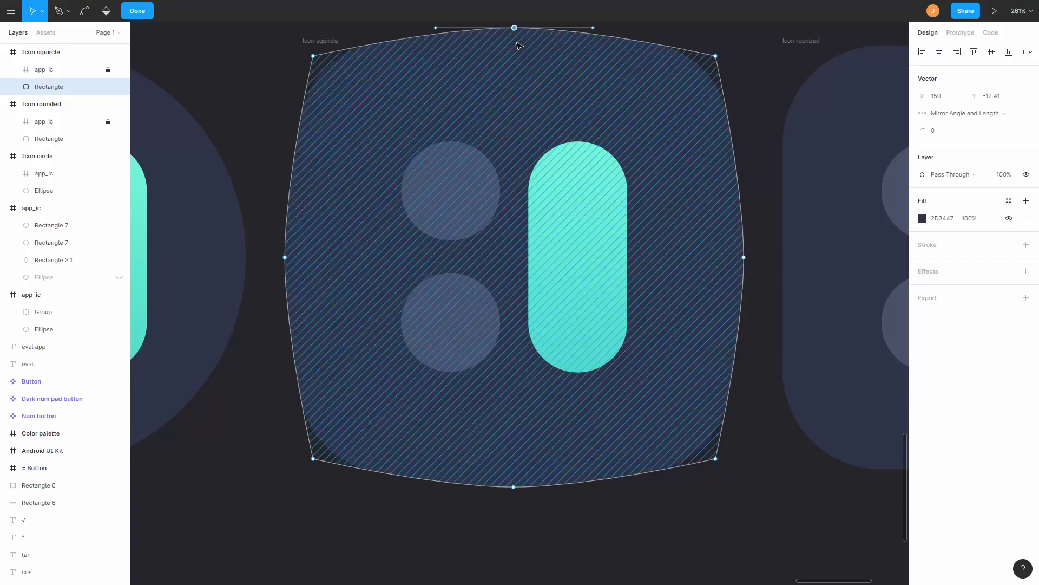
key(Escape)
key(shift+1)
key(shift+2)
key(Escape)
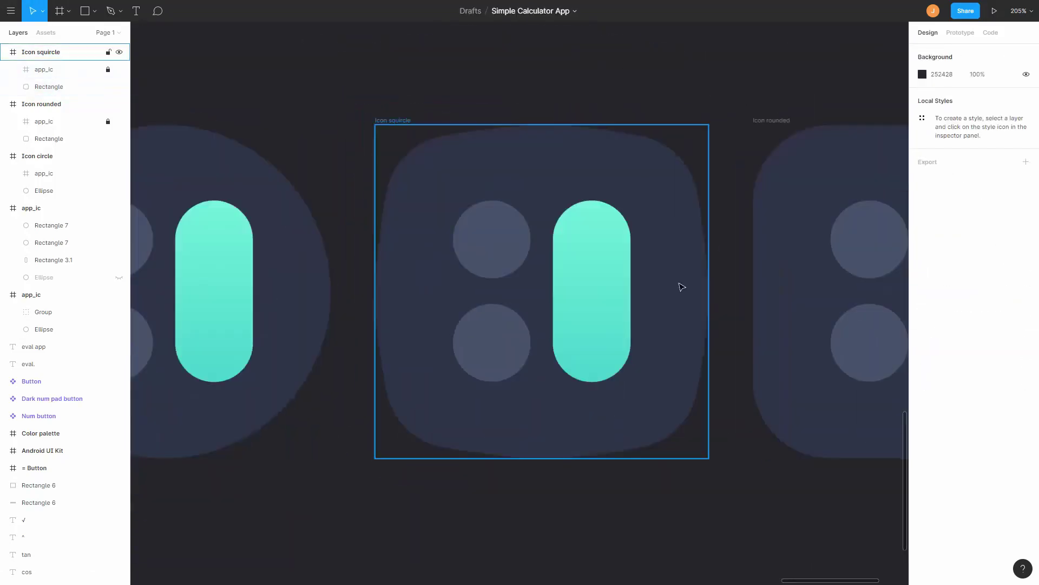
- Adjust the squircle's curve handles so its sides bulge smoothly and evenly
double_click(682, 287)
click(542, 124)
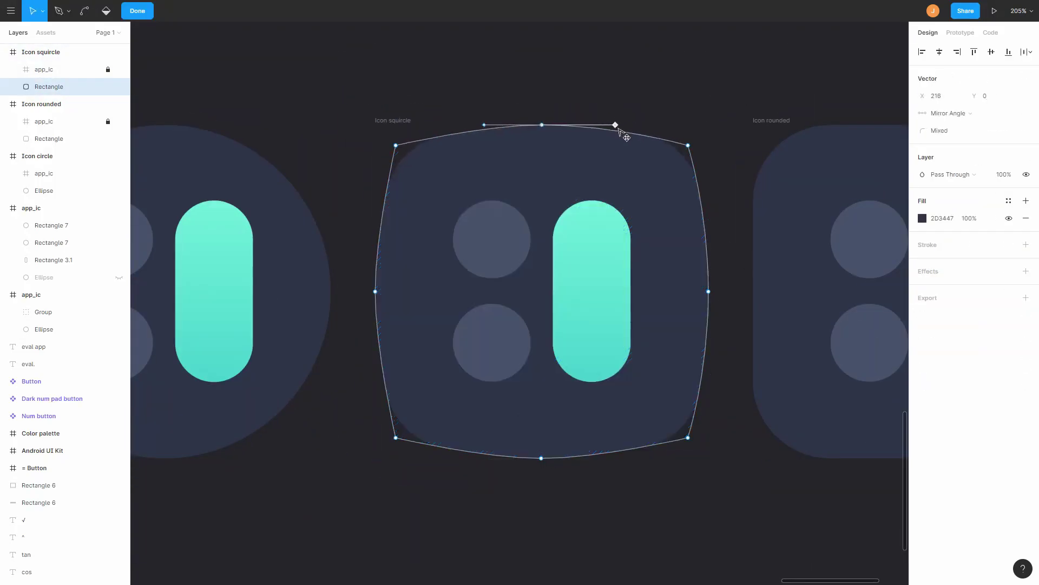
click(375, 291)
drag(615, 458, 640, 458)
key(Escape)
key(Escape)
key(shift+1)
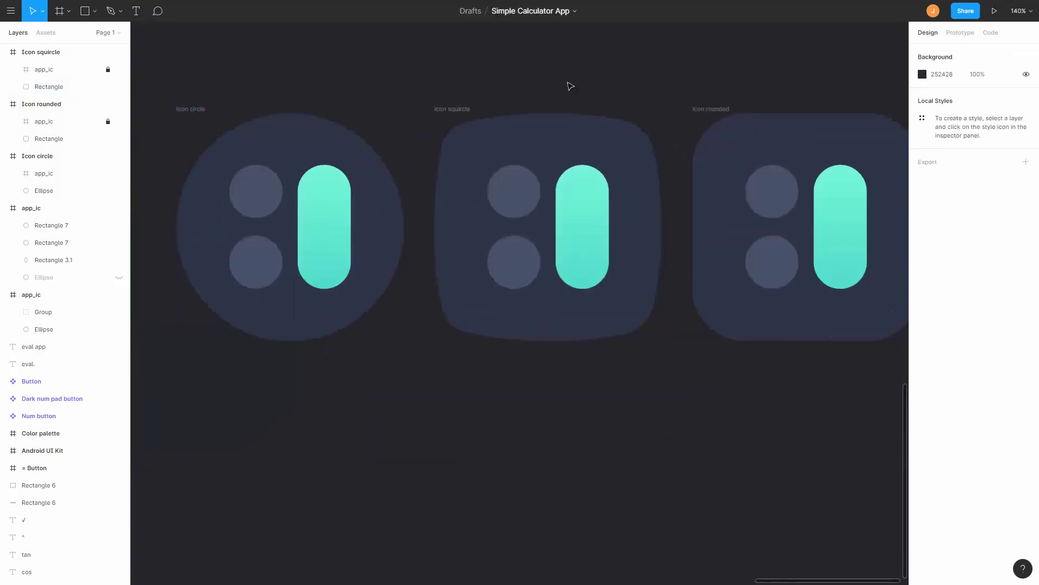
click(569, 130)
click(622, 61)
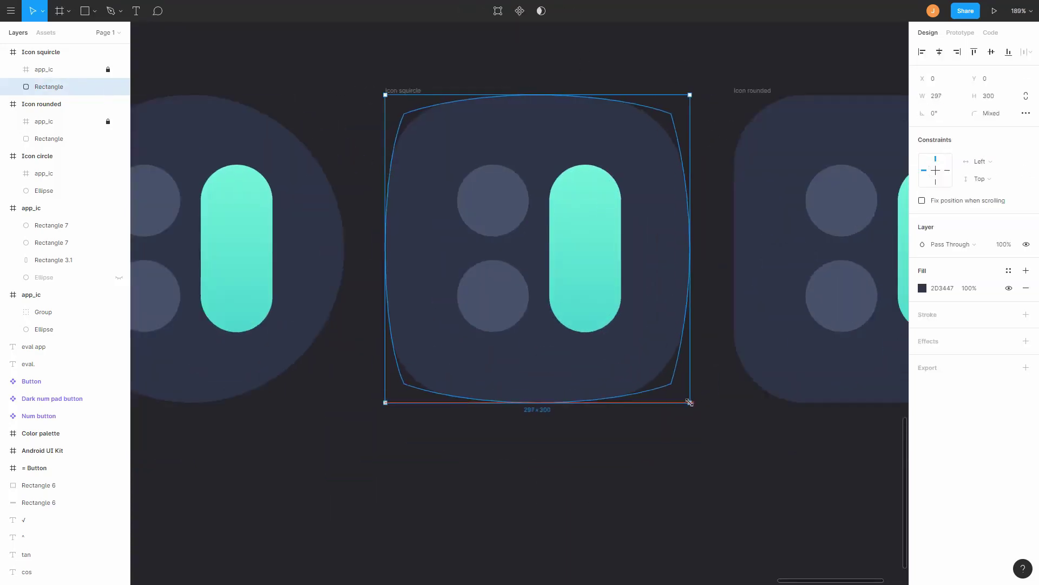
- Zoom out and pan to compare the circle, rounded and squircle icons
double_click(695, 254)
key(Escape)
key(Escape)
key(shift+0)
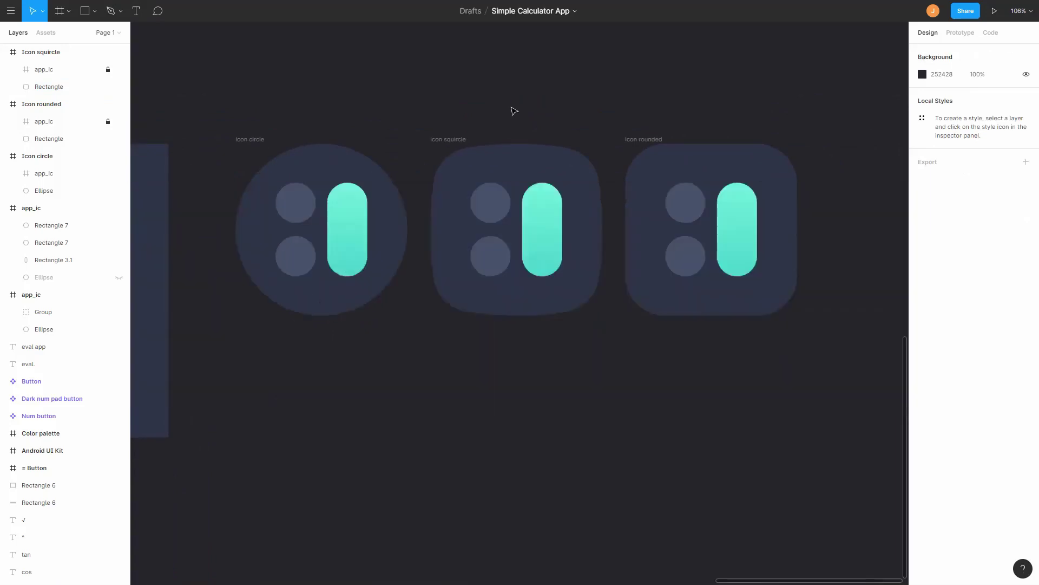
scroll(514, 110, left, 5)
scroll(488, 228, up, 3)
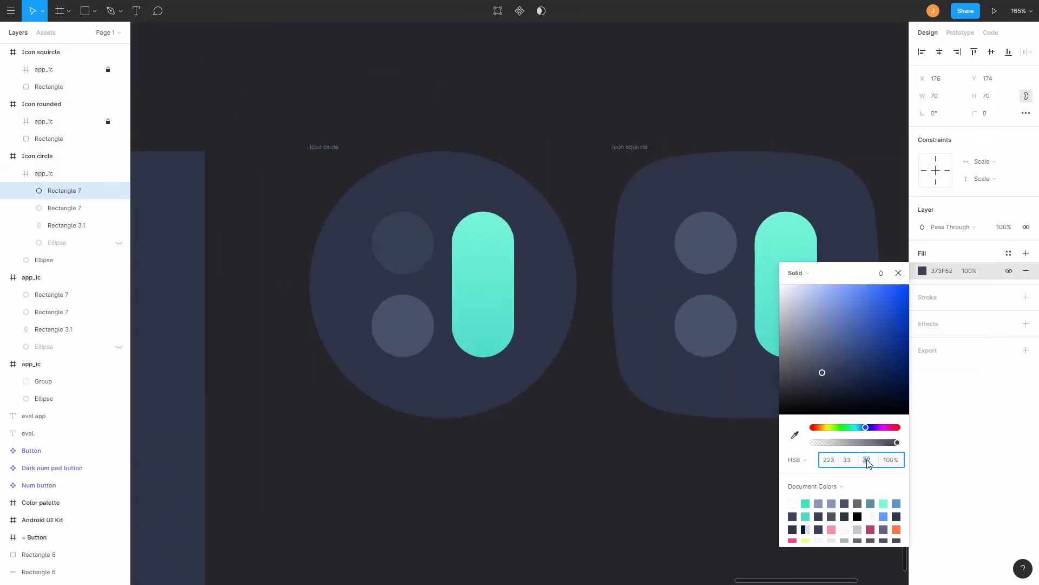
- Tune the upper dot in Icon circle to a pink-red fill and deselect it
drag(838, 367, 821, 360)
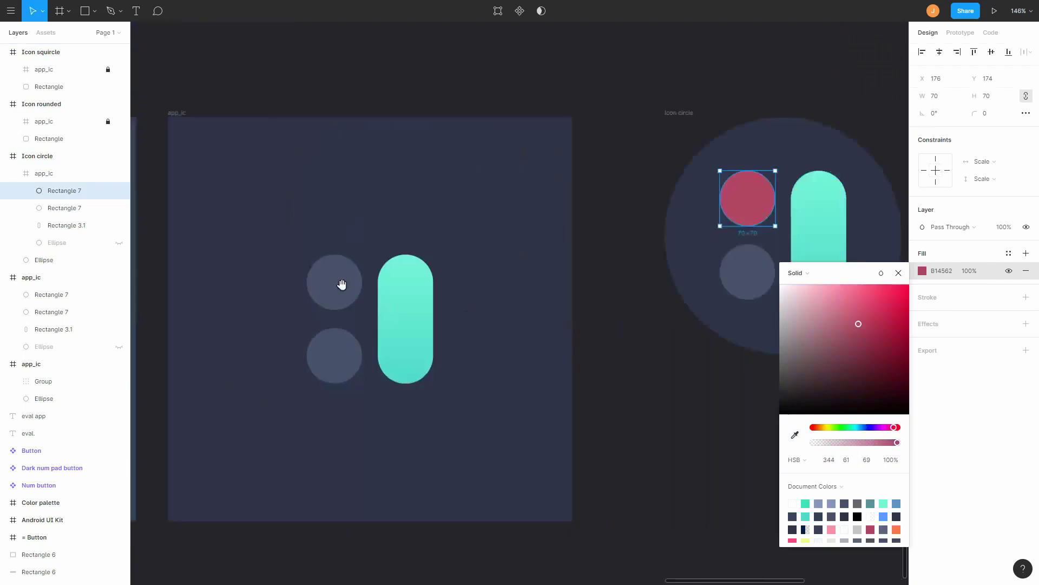
key(Escape)
scroll(473, 362, down, 8)
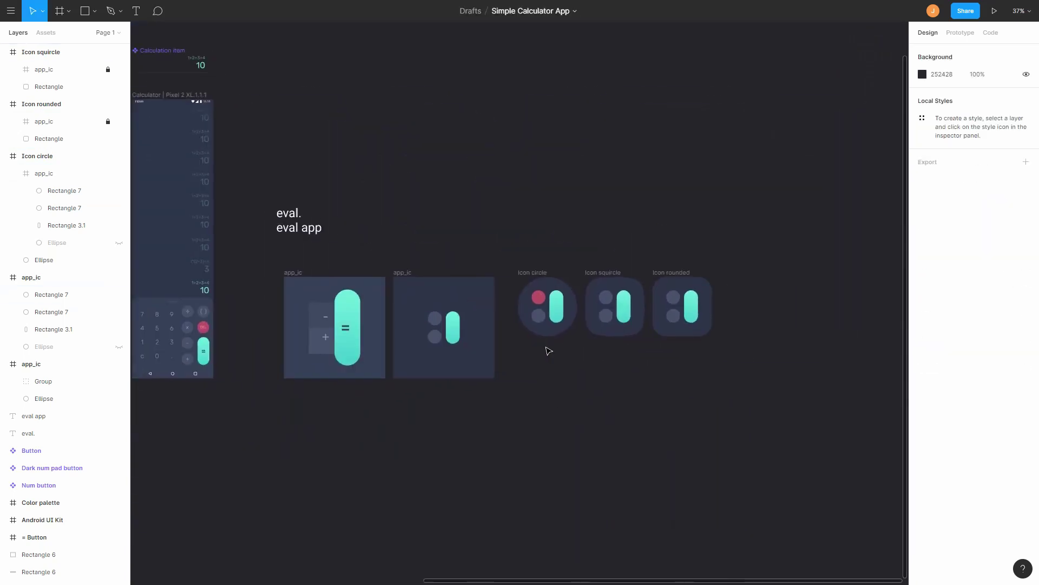
scroll(204, 248, left, 3)
scroll(432, 137, up, 6)
scroll(466, 391, down, 3)
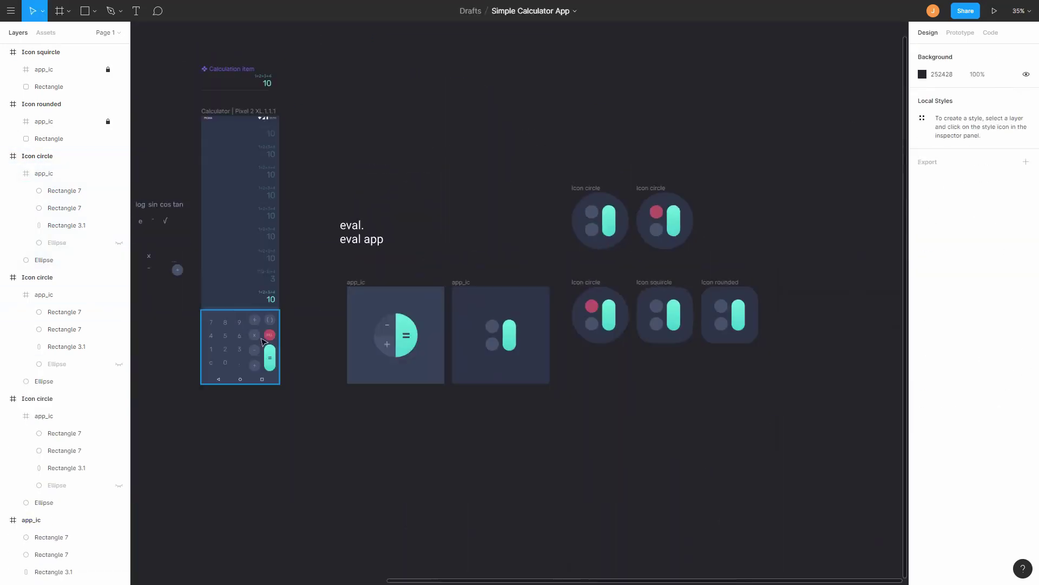
scroll(556, 159, up, 5)
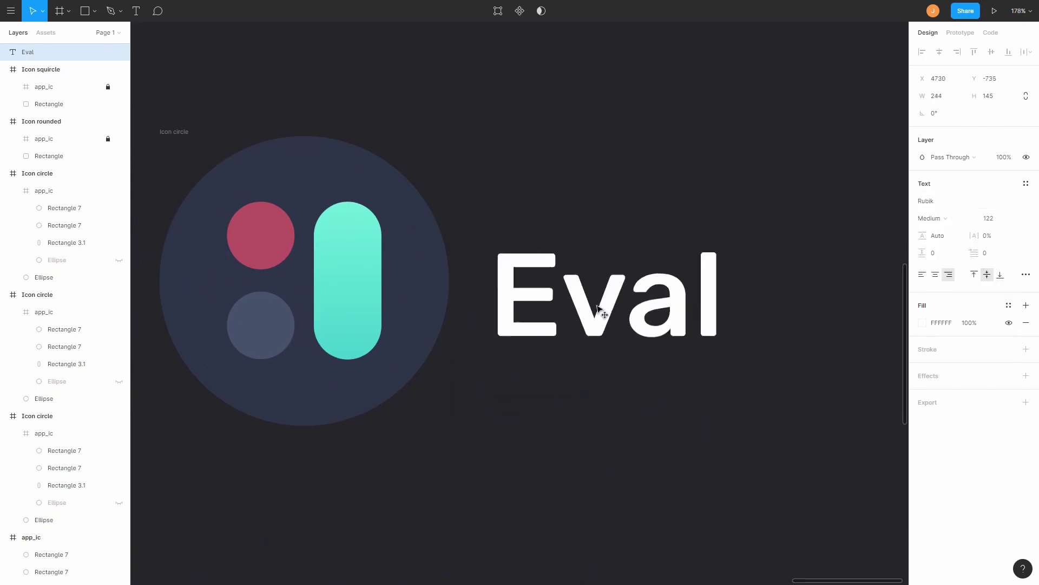
- Style the Eval App text Rubik Medium in pale grey D5DCEE, then filter Google Fonts to Sans Serif and Monospace
click(922, 323)
drag(822, 389, 789, 323)
click(817, 290)
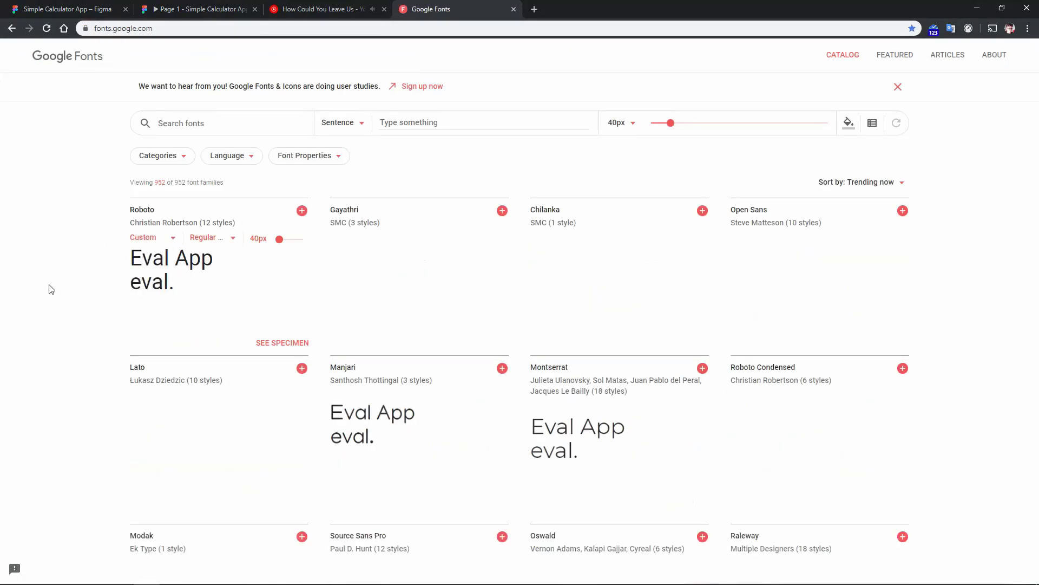
click(162, 155)
click(147, 223)
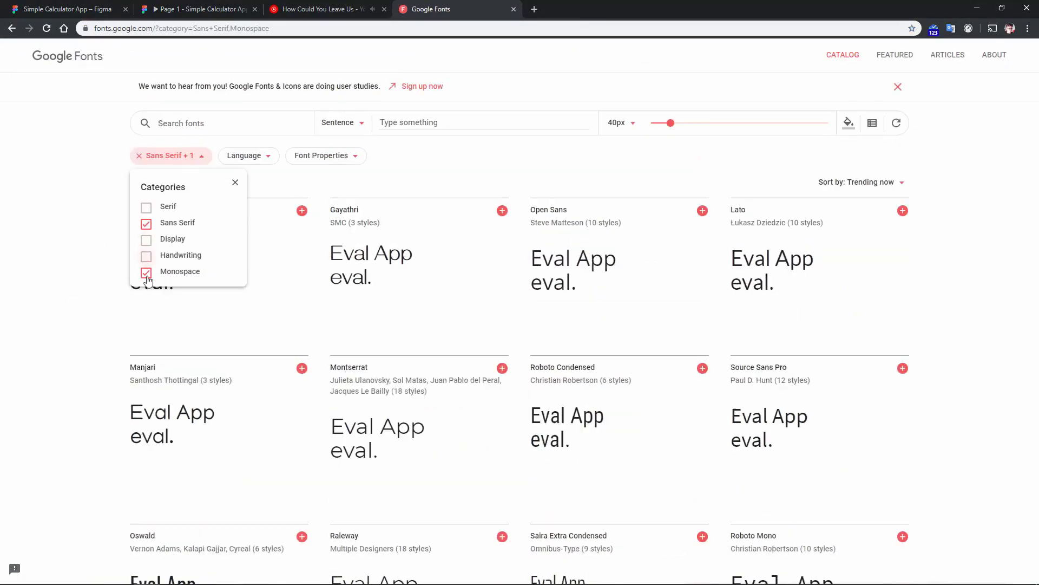
- Scroll through the Google Fonts sans-serif previews of 'Eval App'
scroll(100, 261, down, 20)
scroll(85, 259, down, 5)
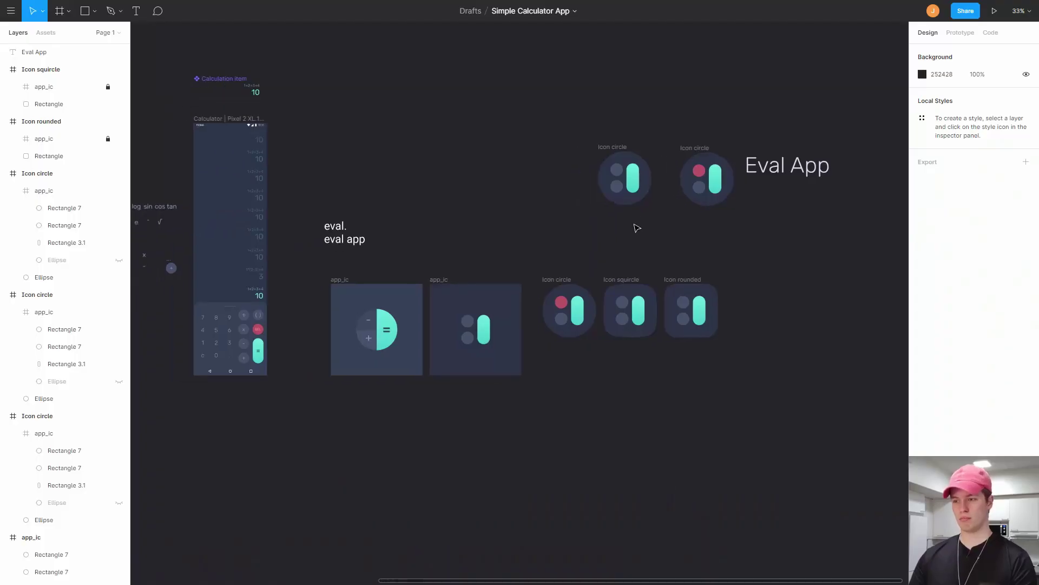
scroll(633, 228, right, 3)
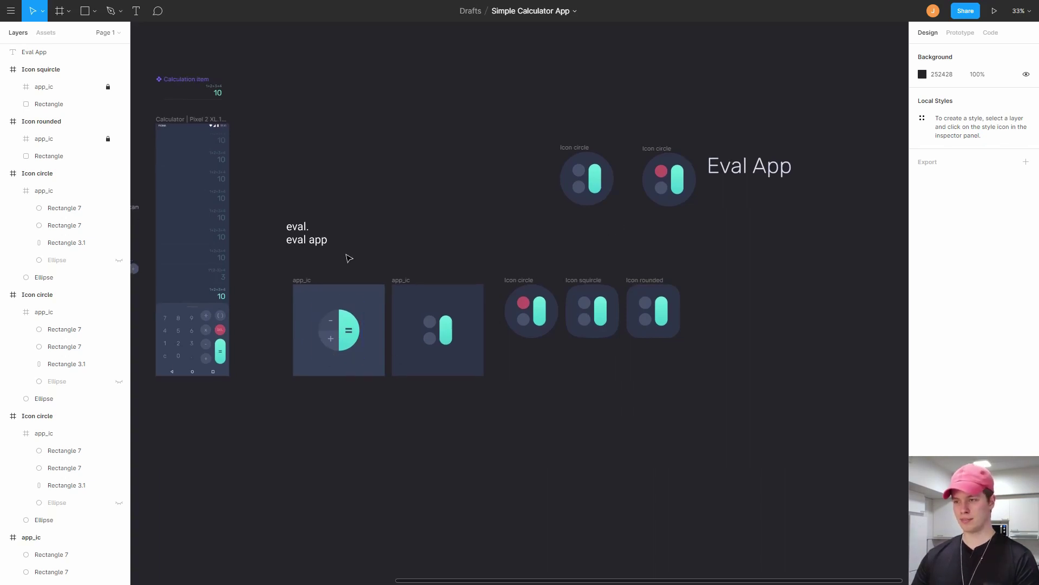
scroll(440, 359, up, 5)
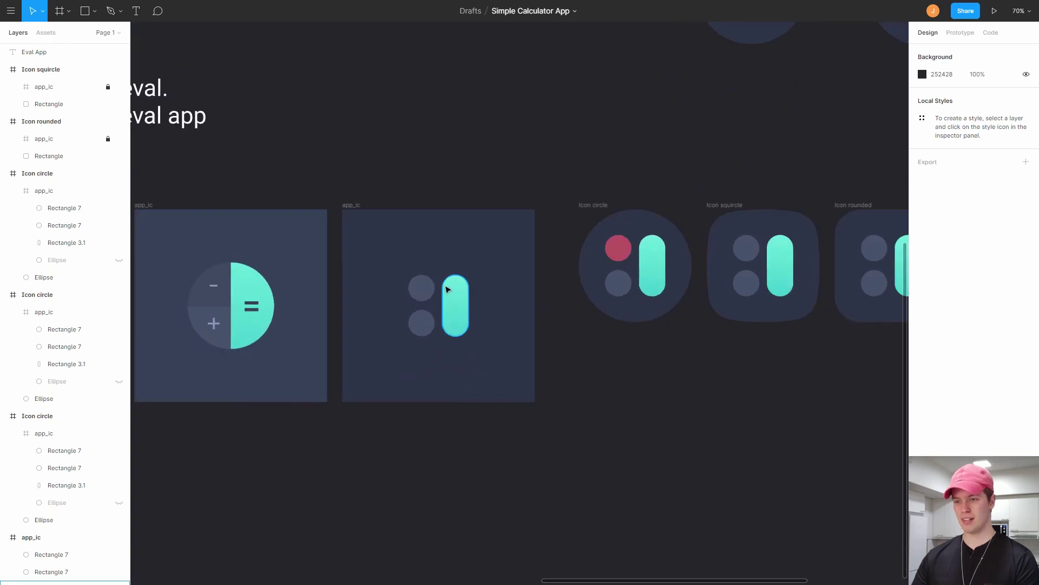
scroll(546, 302, right, 4)
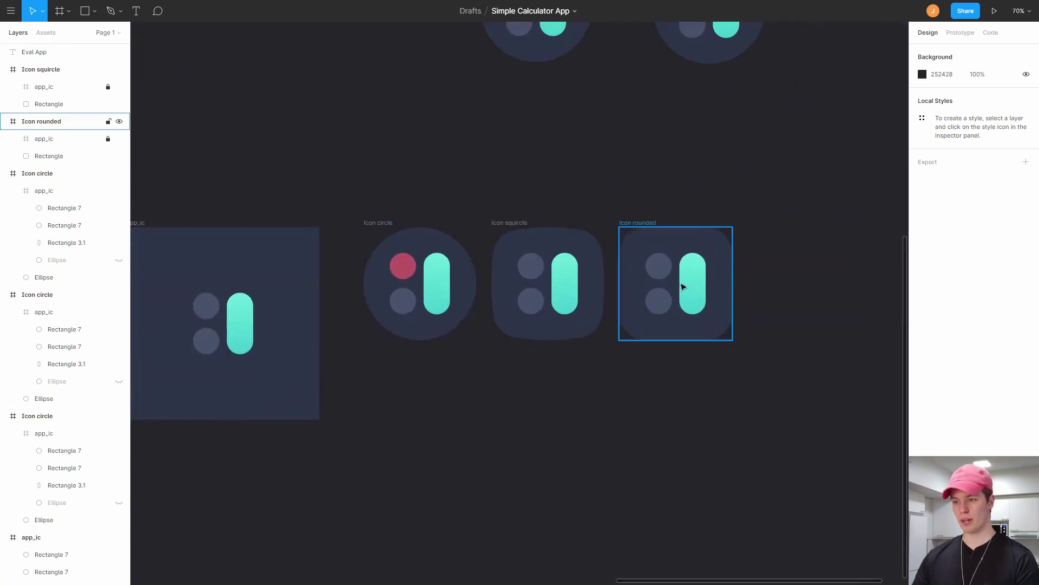
scroll(549, 282, up, 3)
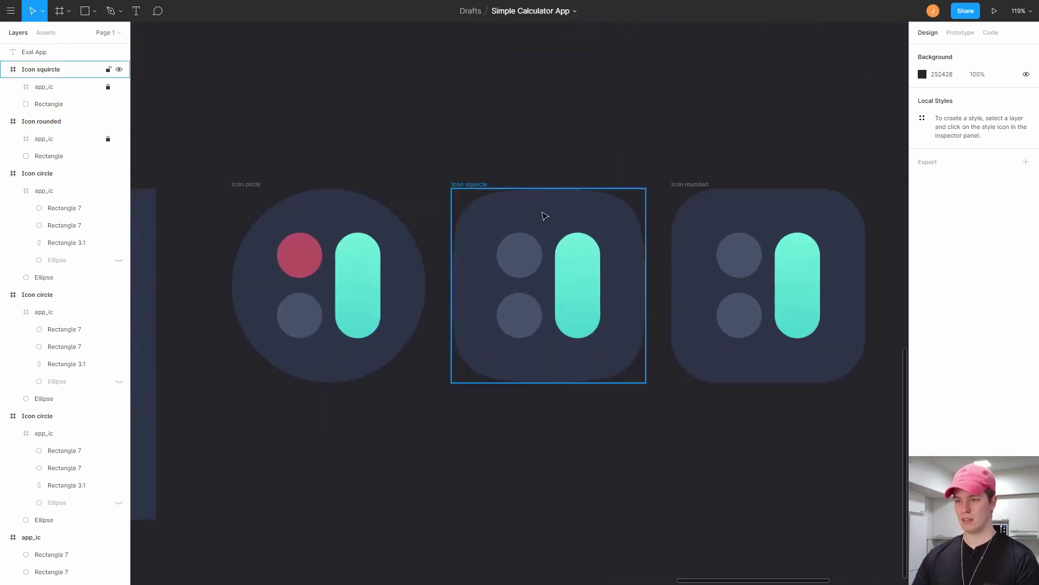
click(479, 186)
click(563, 167)
click(570, 223)
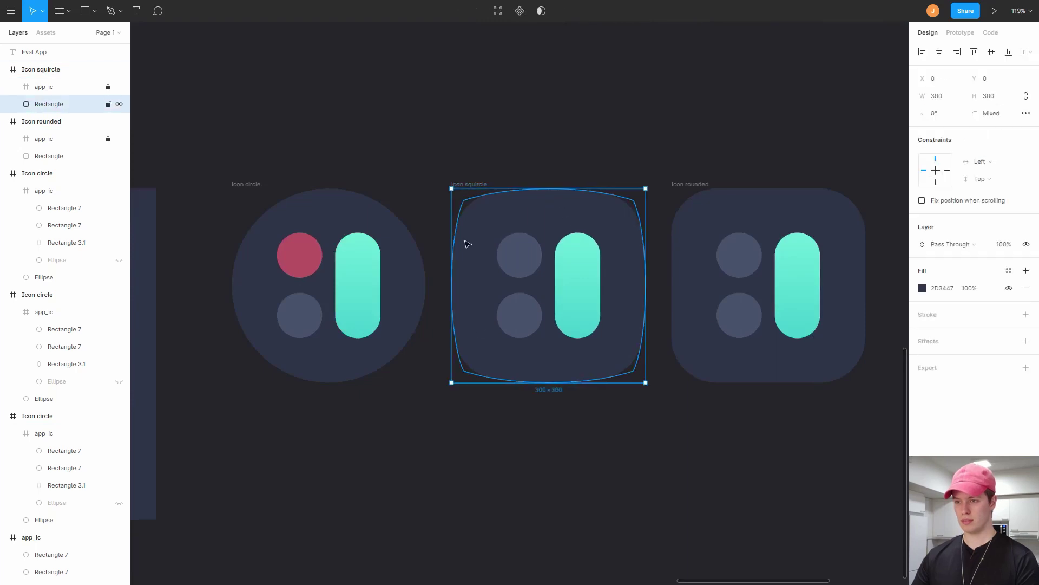
click(524, 135)
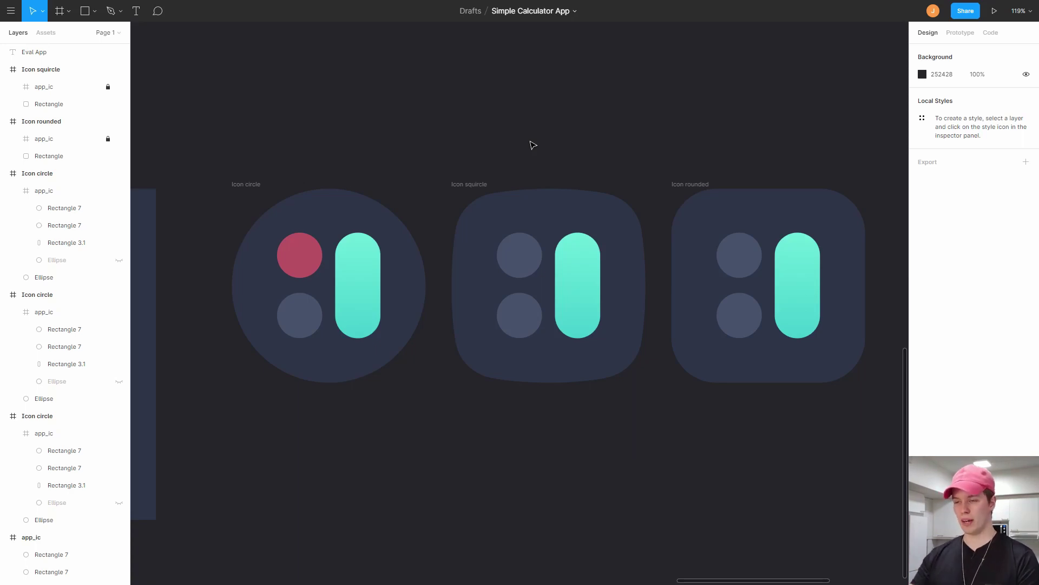
scroll(536, 142, down, 5)
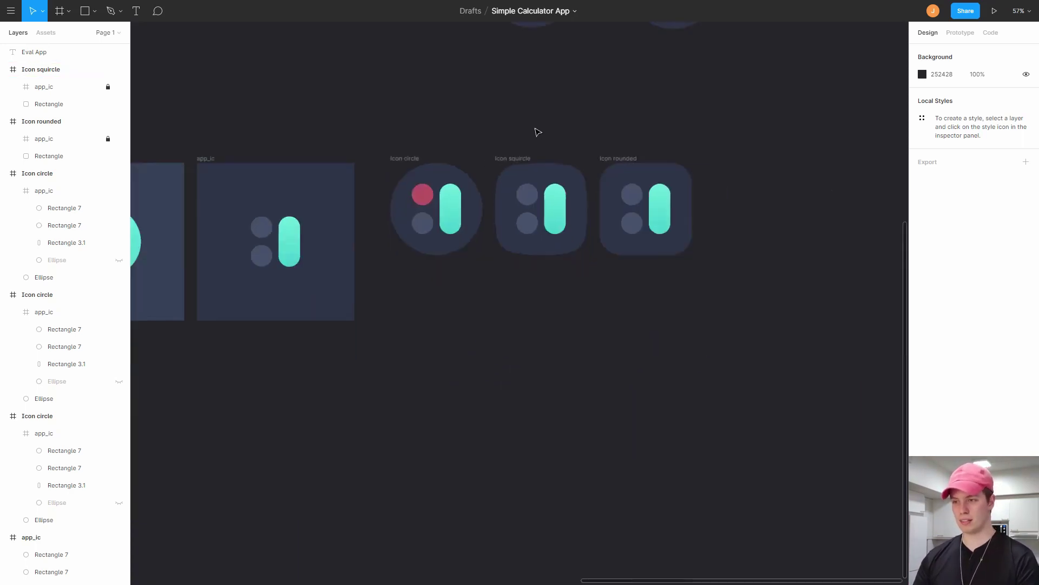
scroll(528, 163, up, 3)
scroll(508, 208, up, 2)
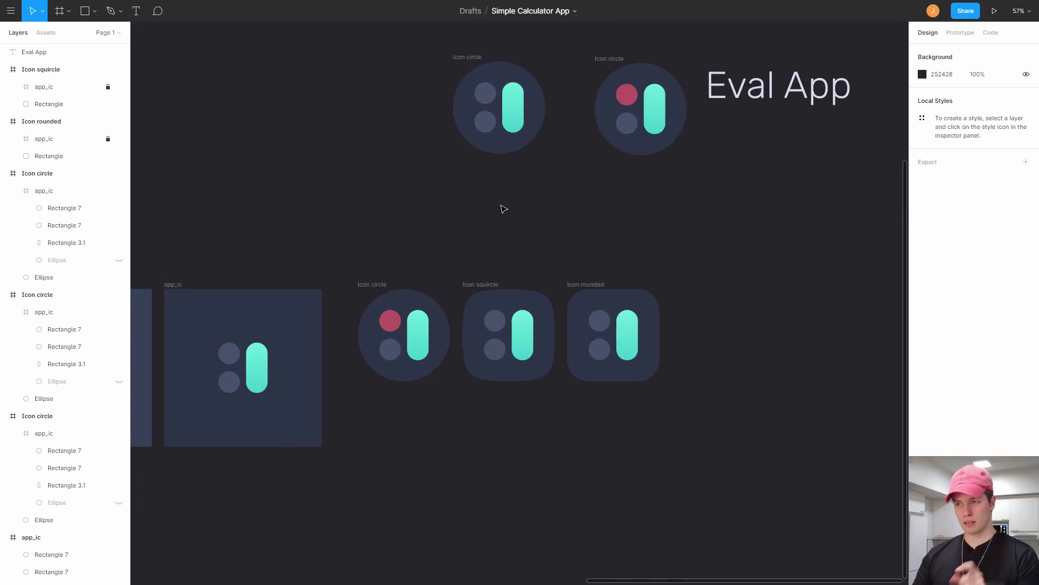
scroll(476, 184, up, 4)
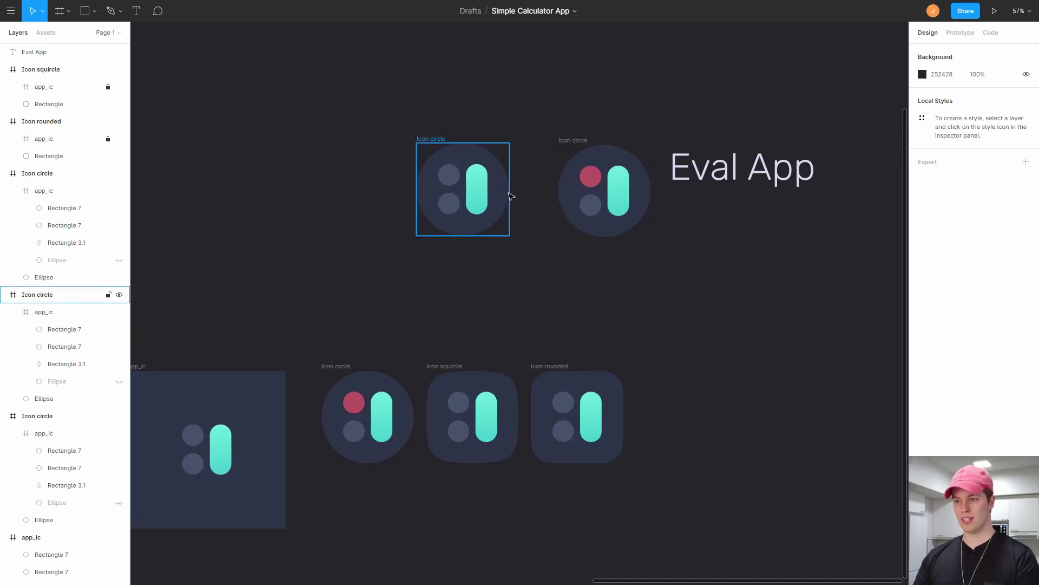
click(461, 180)
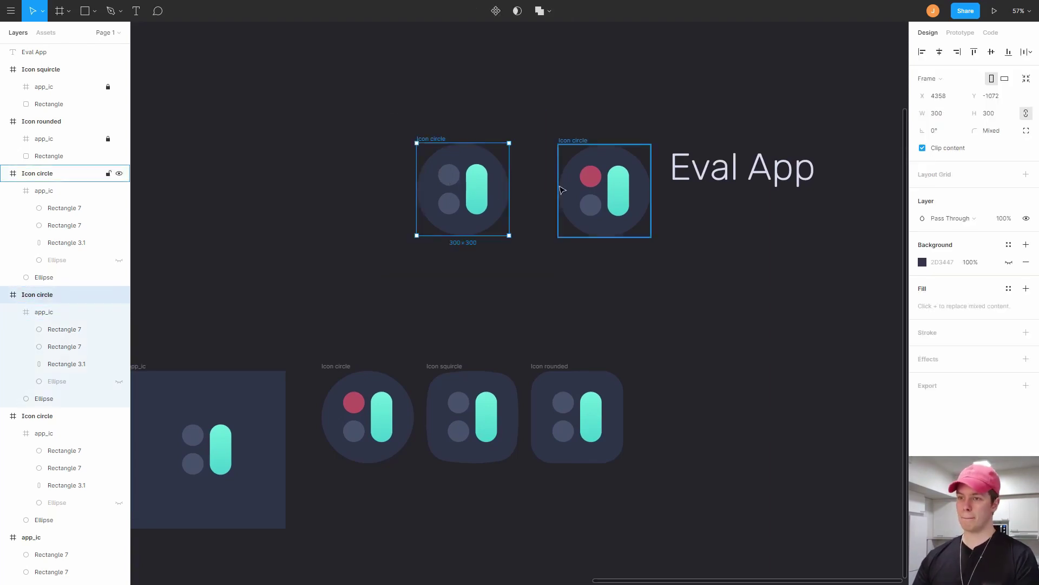
click(590, 180)
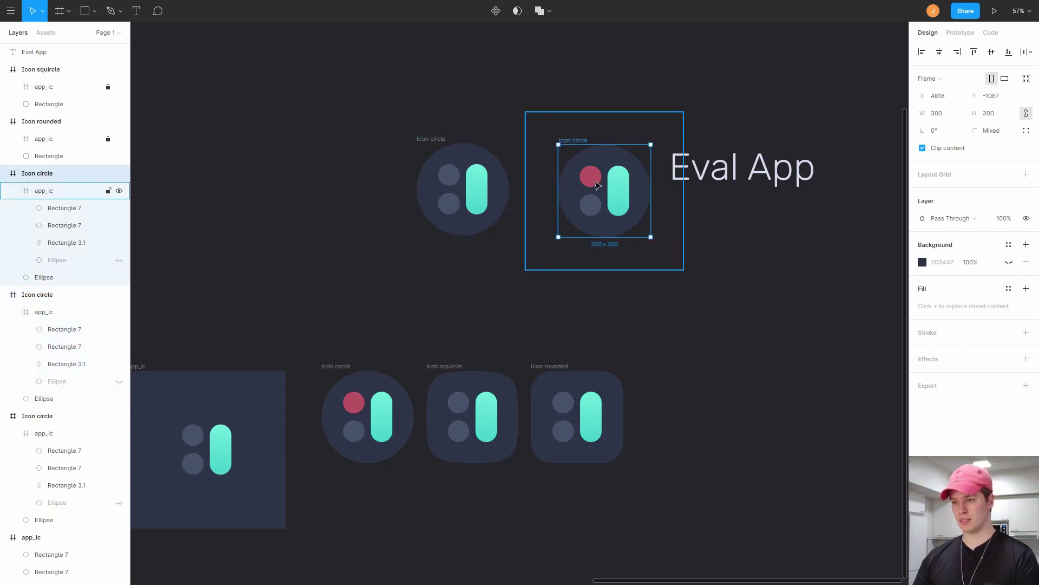
click(501, 266)
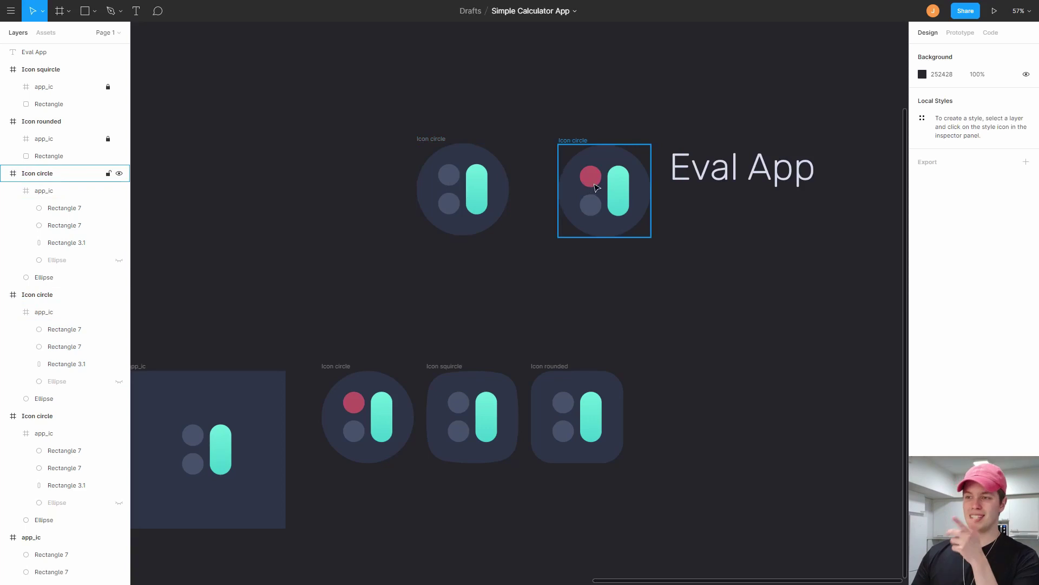
scroll(529, 226, left, 10)
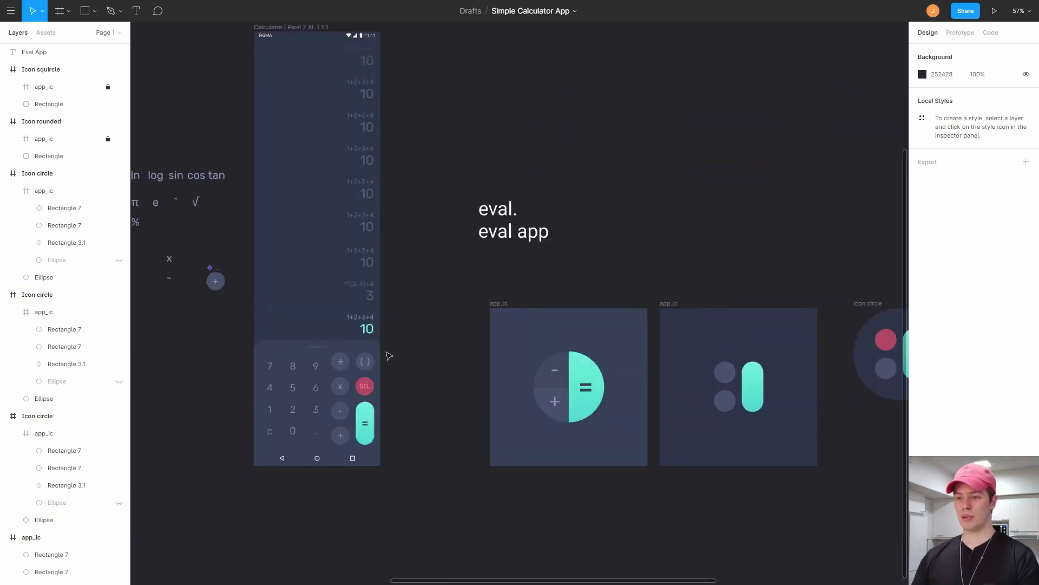
scroll(389, 355, left, 2)
scroll(414, 300, up, 5)
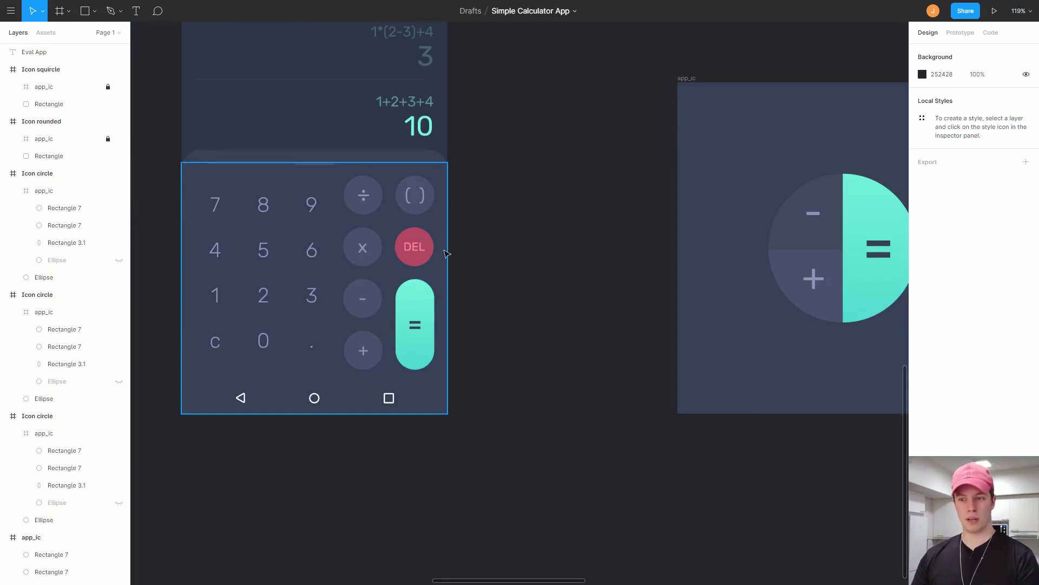
scroll(446, 254, down, 5)
scroll(592, 234, right, 5)
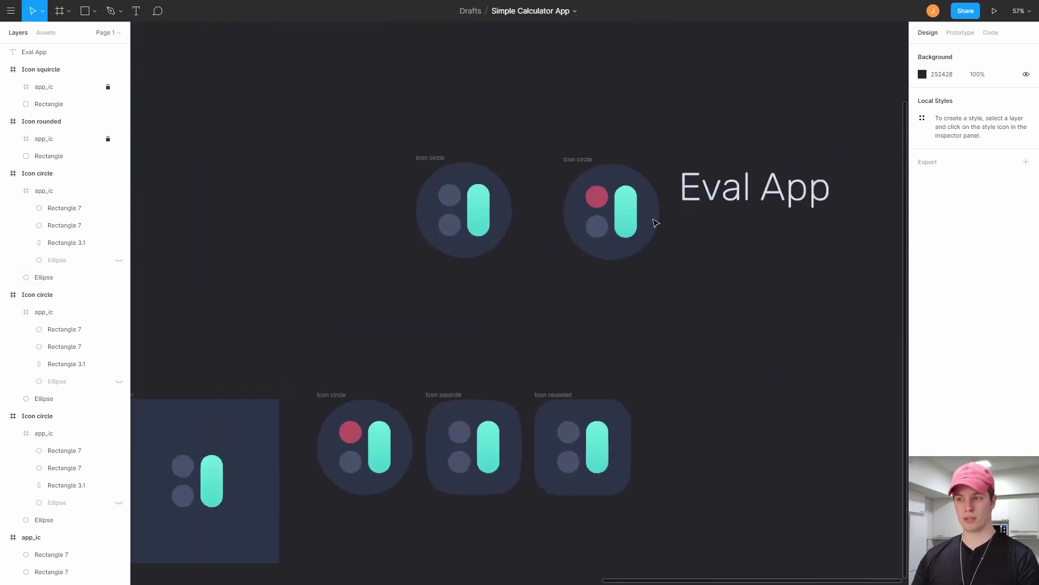
scroll(657, 223, up, 4)
drag(747, 274, 552, 269)
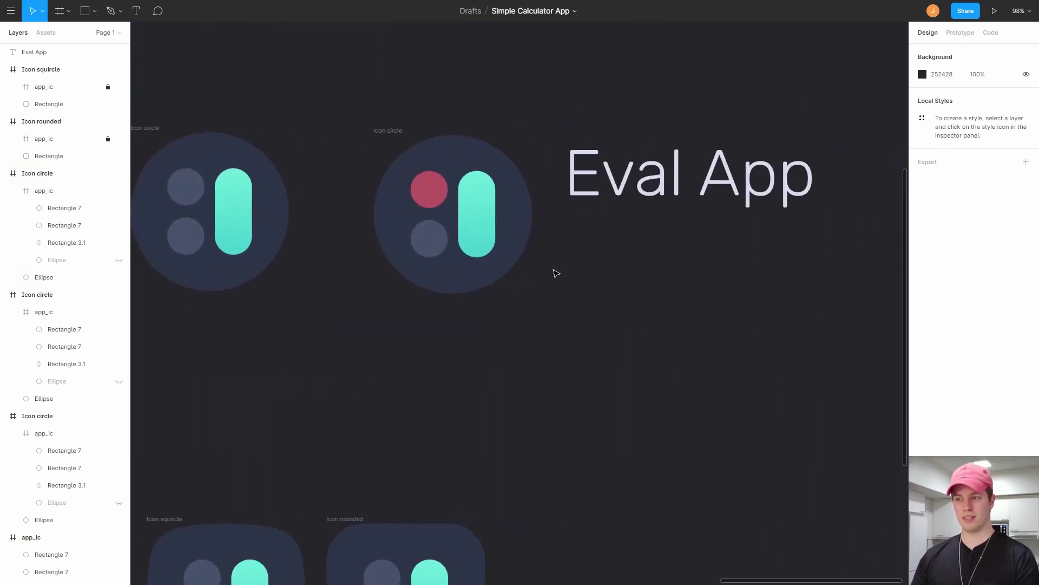
scroll(557, 273, down, 2)
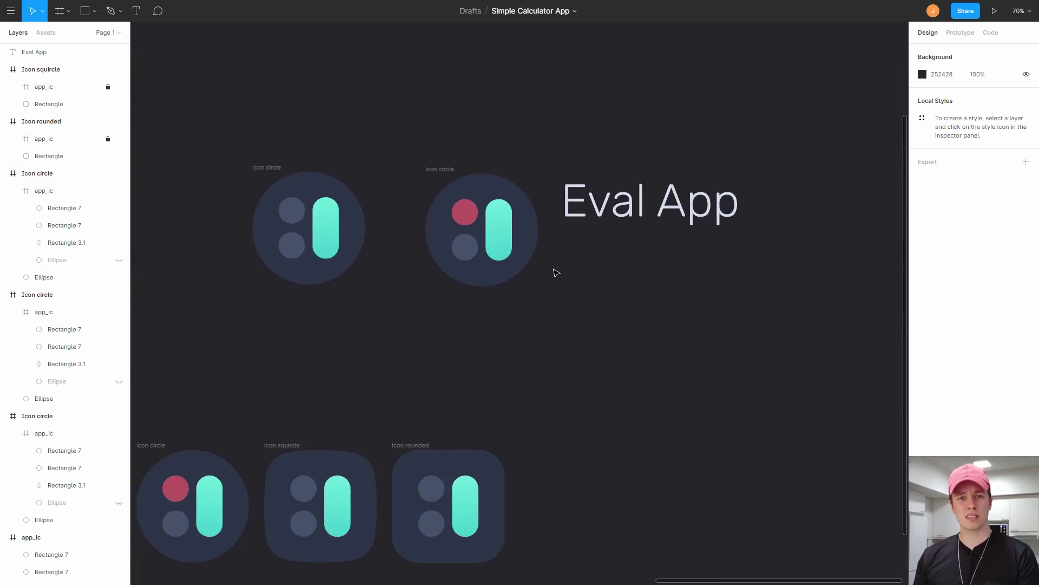
- Move the red-dot Icon circle above the Eval App text and nudge it into alignment
click(452, 169)
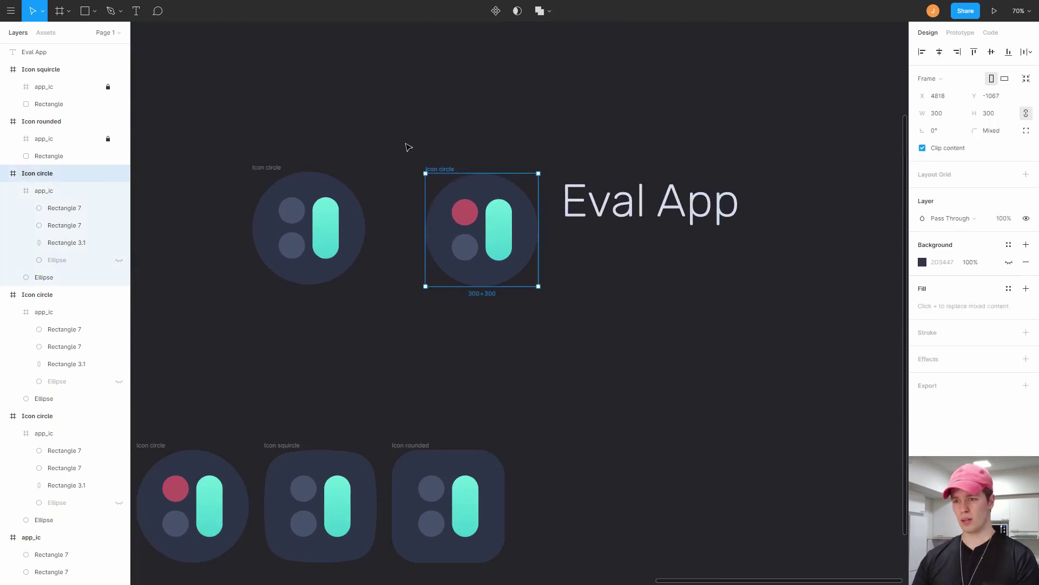
click(405, 145)
scroll(503, 247, down, 2)
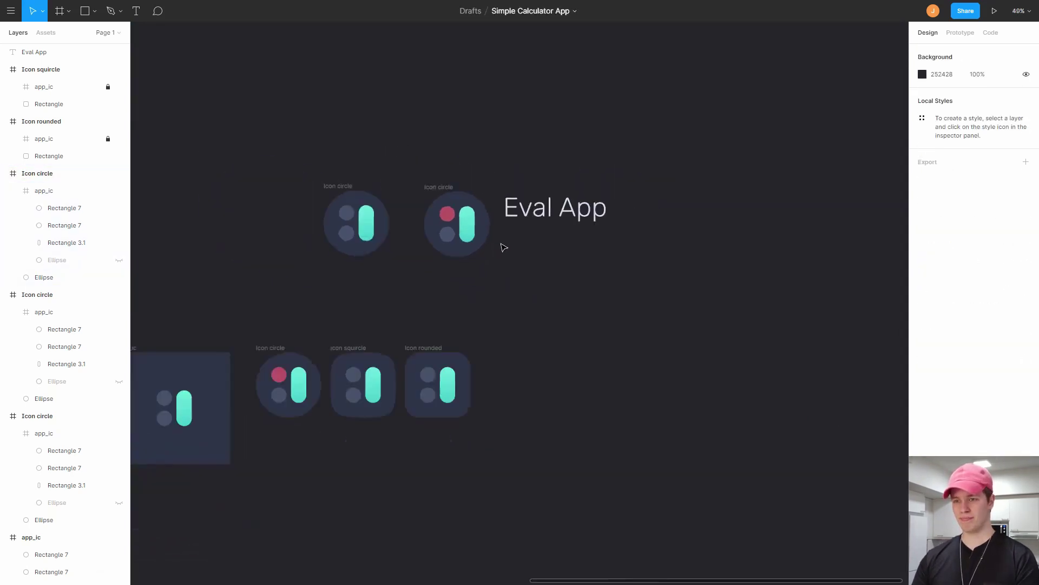
drag(481, 231, 572, 148)
key(shift+Down)
key(shift+Down)
key(shift+Down)
key(shift+Down)
key(shift+Down)
key(shift+Down)
key(shift+Down)
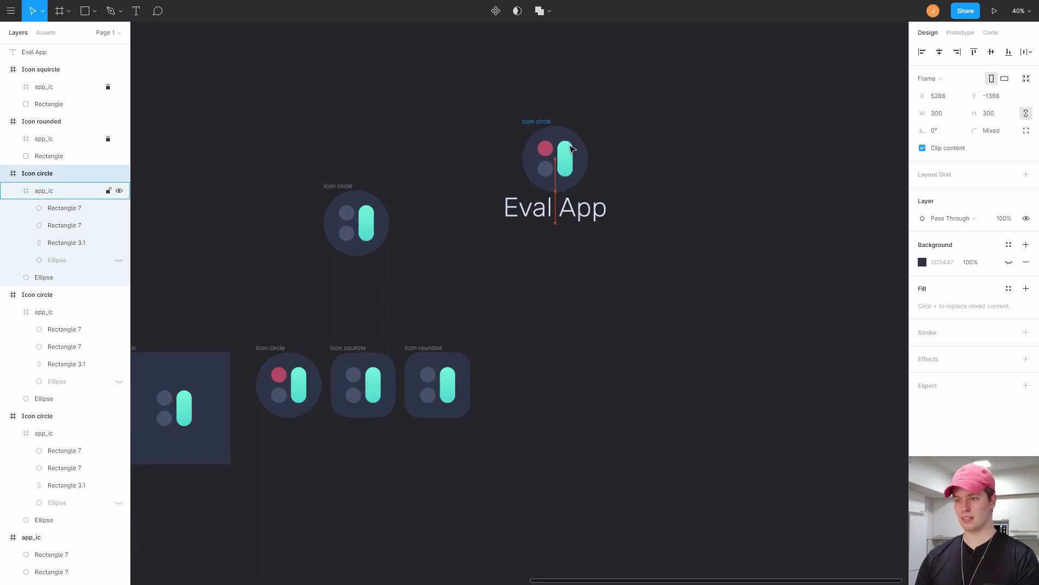
key(shift+Up)
key(shift+Up)
key(shift+Up)
key(shift+Up)
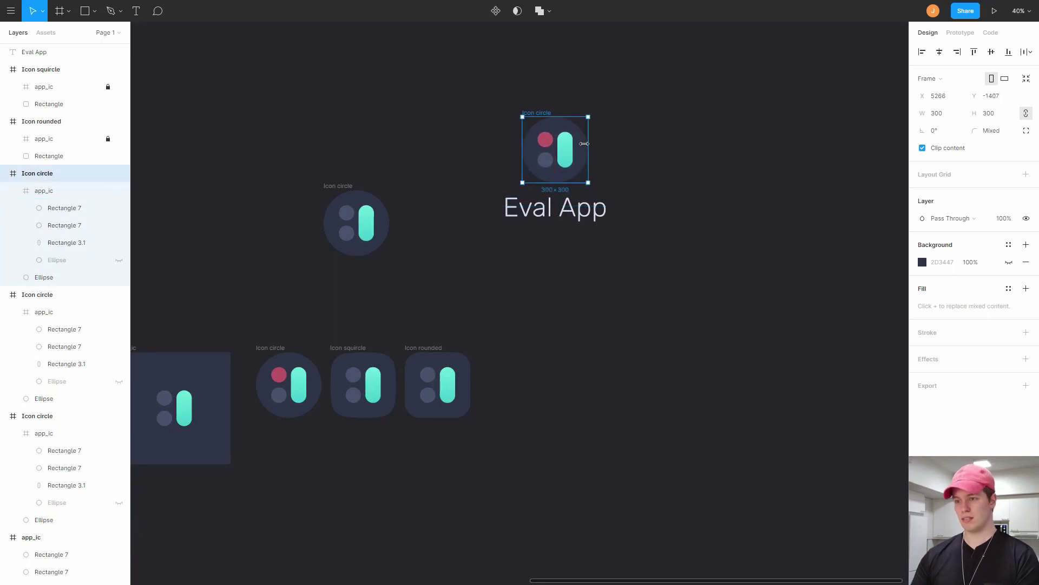
click(674, 184)
- Inspect the stacked Eval App logo and centre it in the view
scroll(645, 181, up, 5)
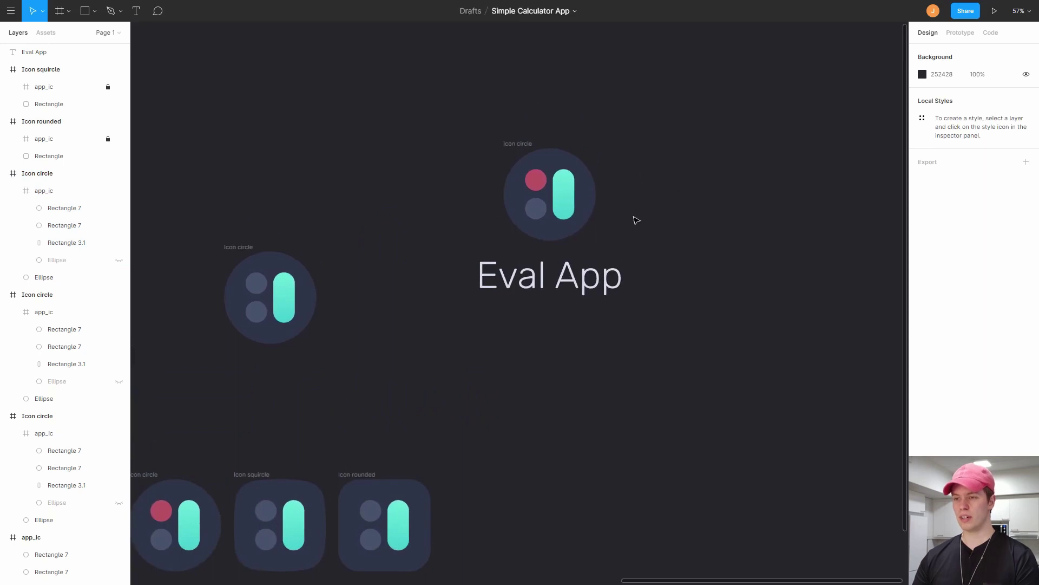
scroll(653, 208, down, 5)
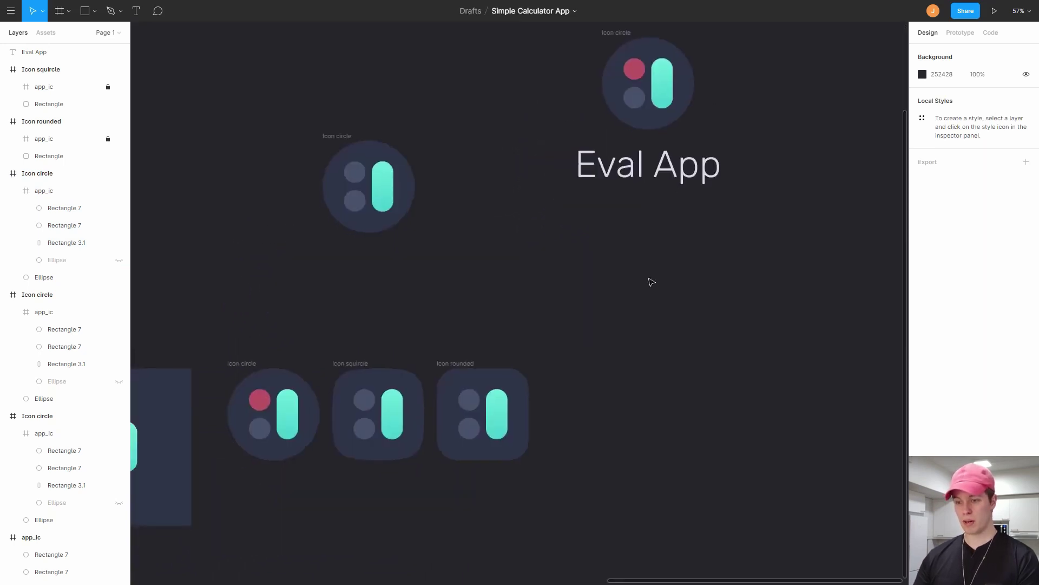
scroll(644, 234, up, 10)
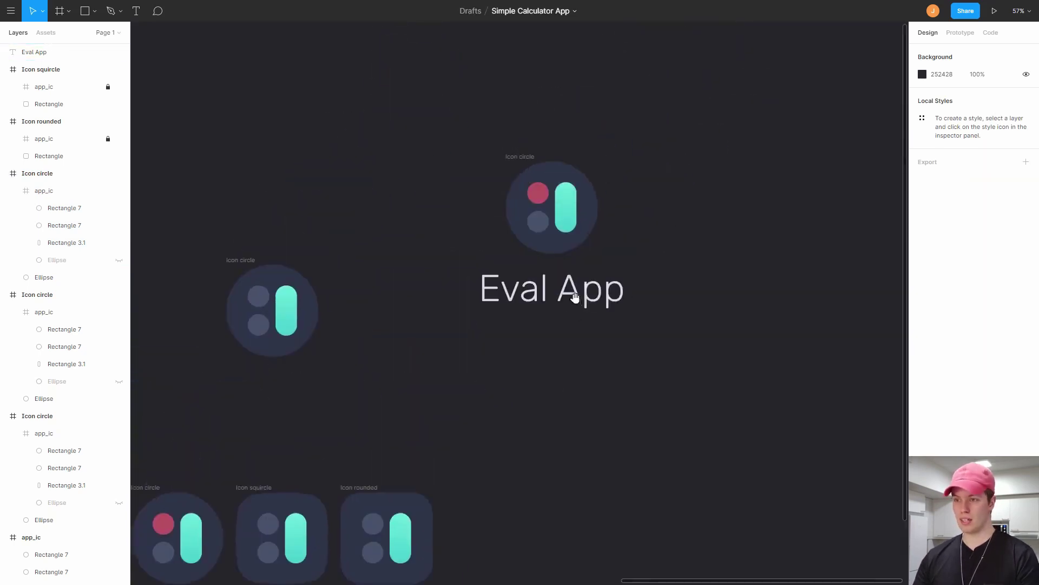
click(539, 301)
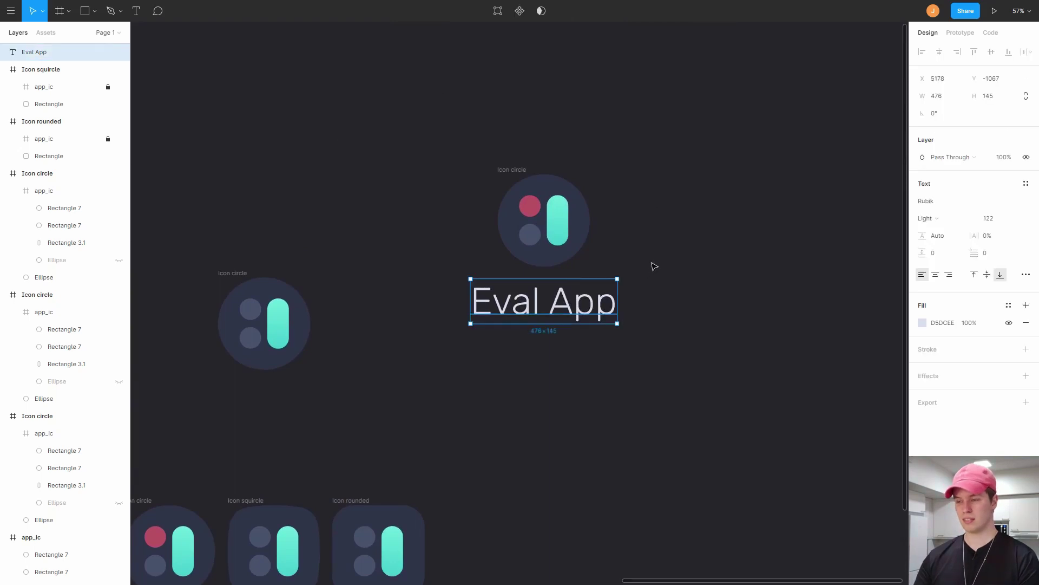
click(654, 265)
scroll(666, 246, down, 5)
scroll(658, 249, left, 5)
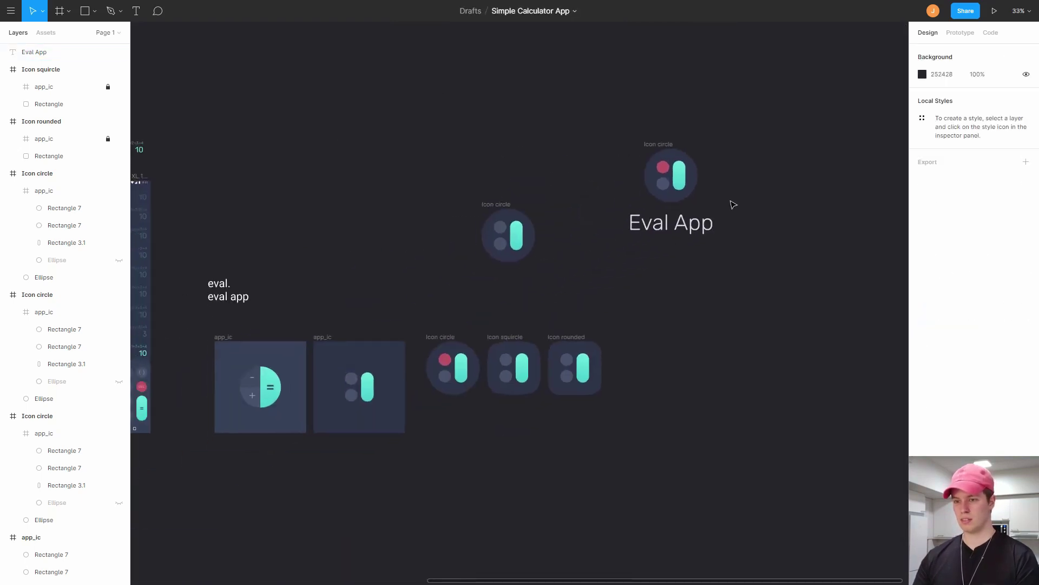
scroll(367, 244, up, 5)
drag(490, 200, 599, 248)
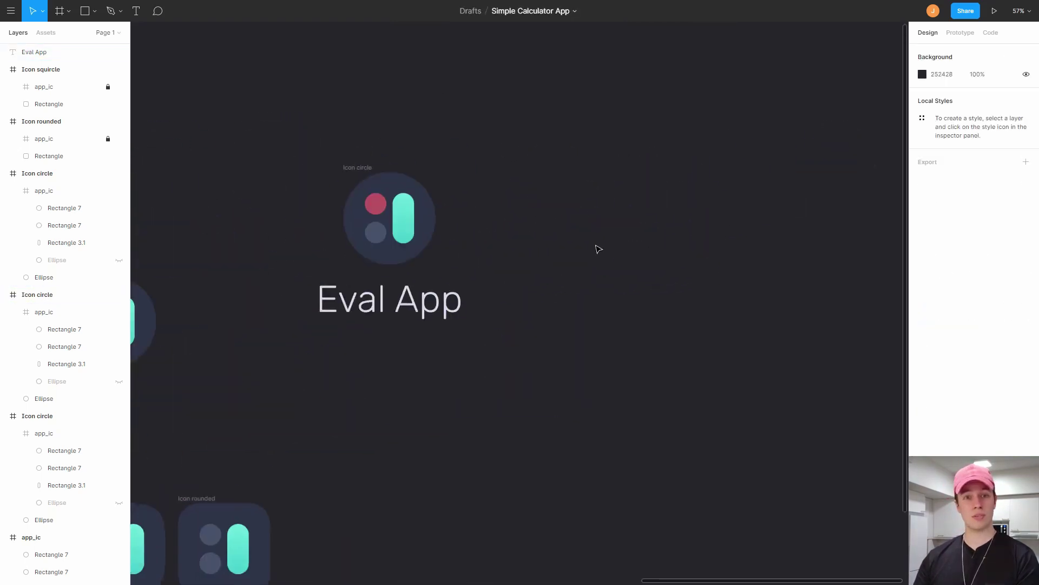
drag(516, 212, 621, 197)
scroll(569, 202, up, 5)
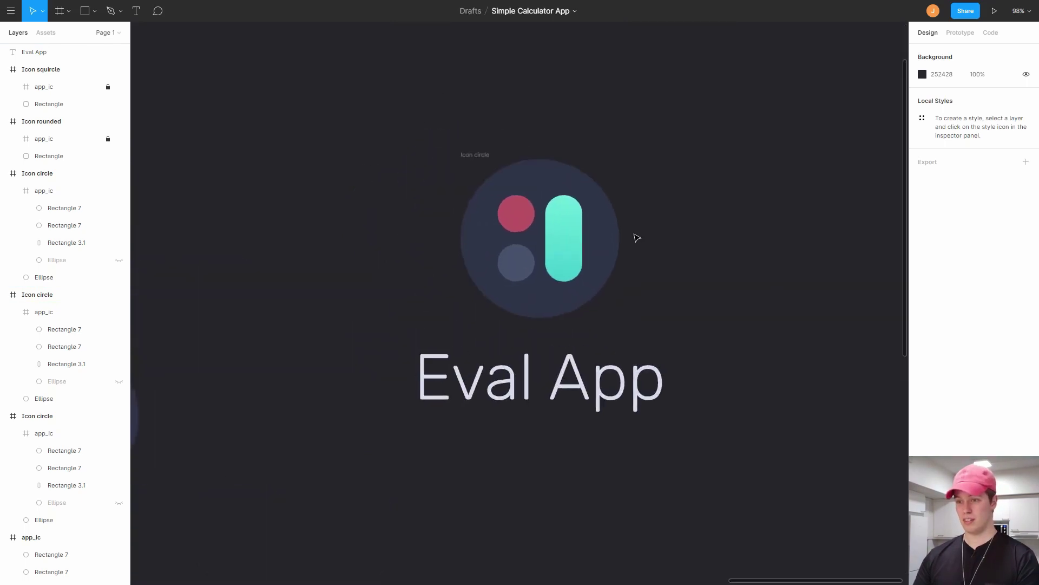